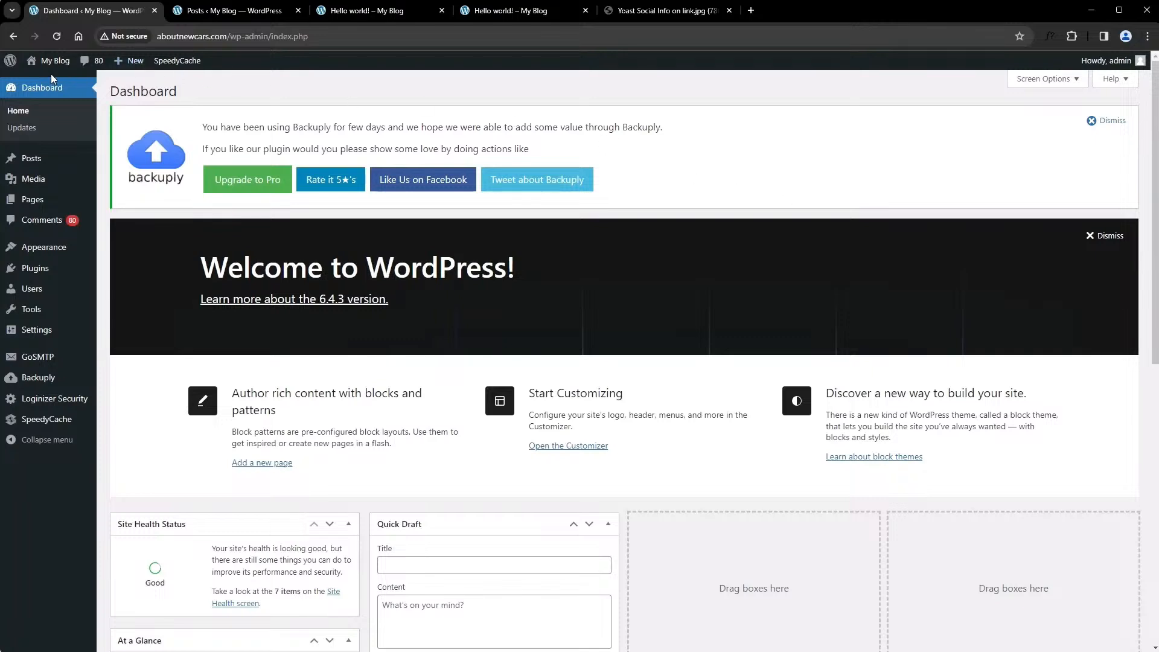
Set the site's permalink structure to Post name and save the changes
mouse_move(15, 376)
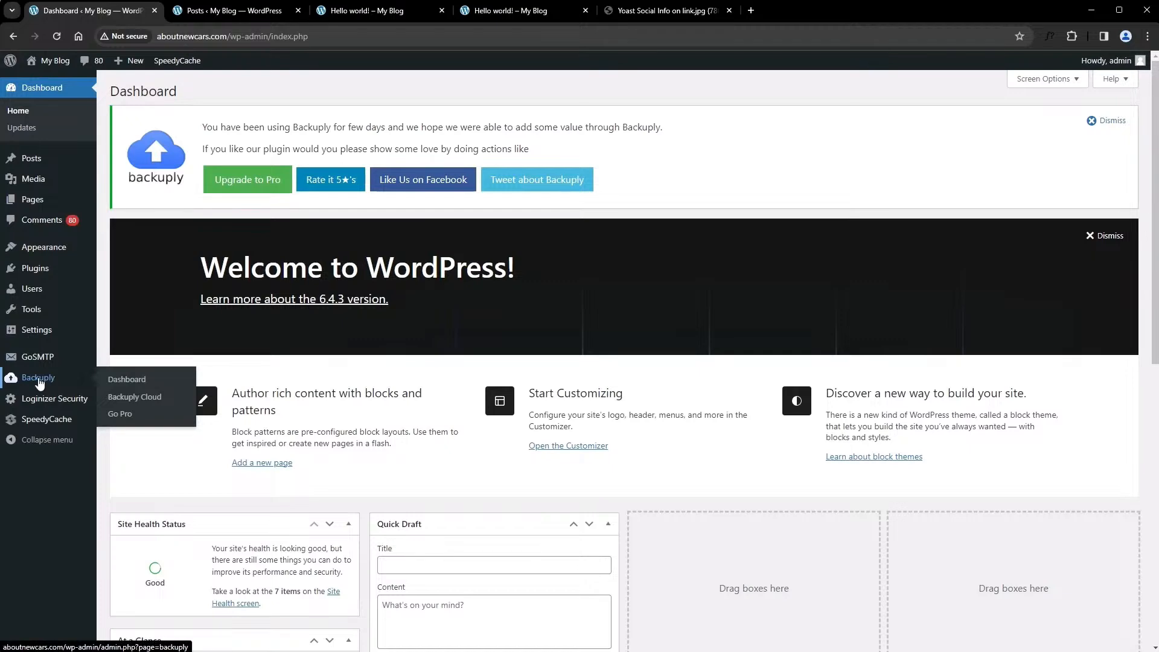
mouse_move(27, 340)
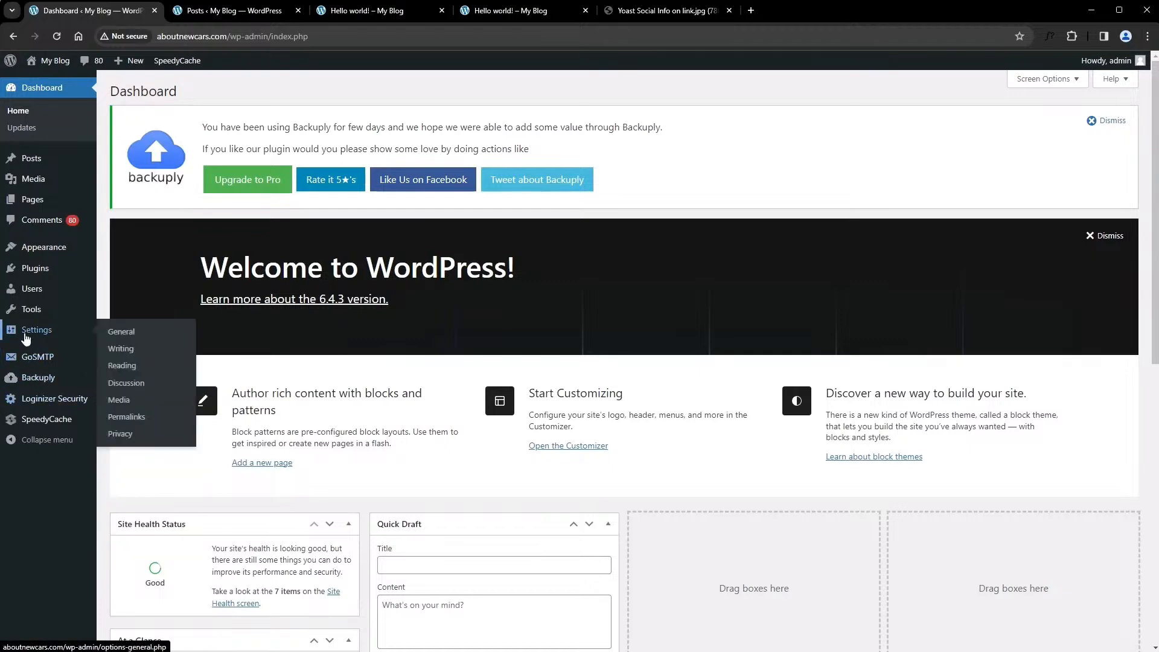
left_click(144, 418)
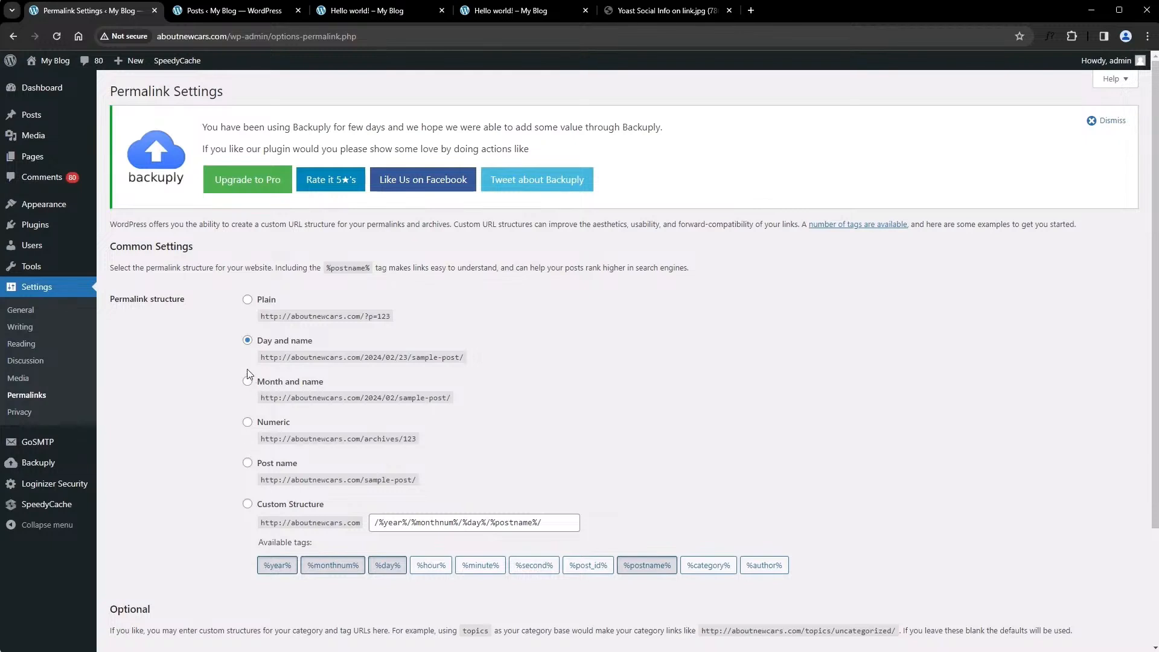
left_click(247, 463)
scroll(251, 467, "down", 3)
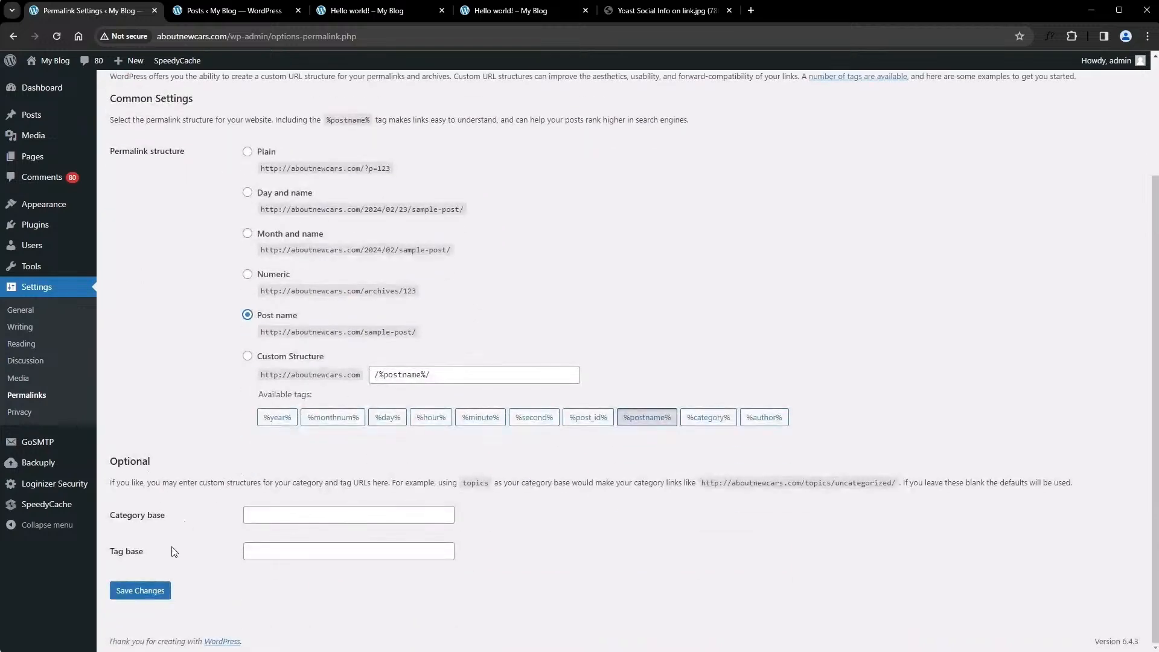
left_click(153, 590)
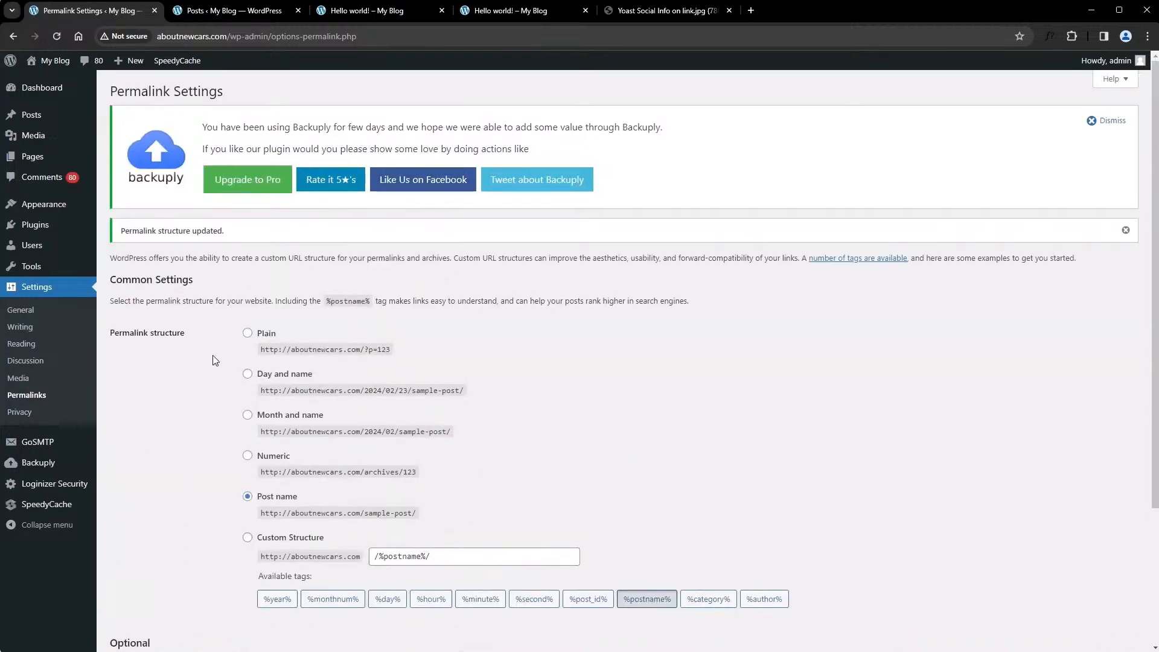
Compare the URL paths of the two open Hello world! posts, dated versus post name only, and return to the permalink settings
left_click(342, 10)
mouse_move(323, 36)
left_mouse_down()
mouse_move(172, 39)
mouse_move(326, 39)
left_mouse_up()
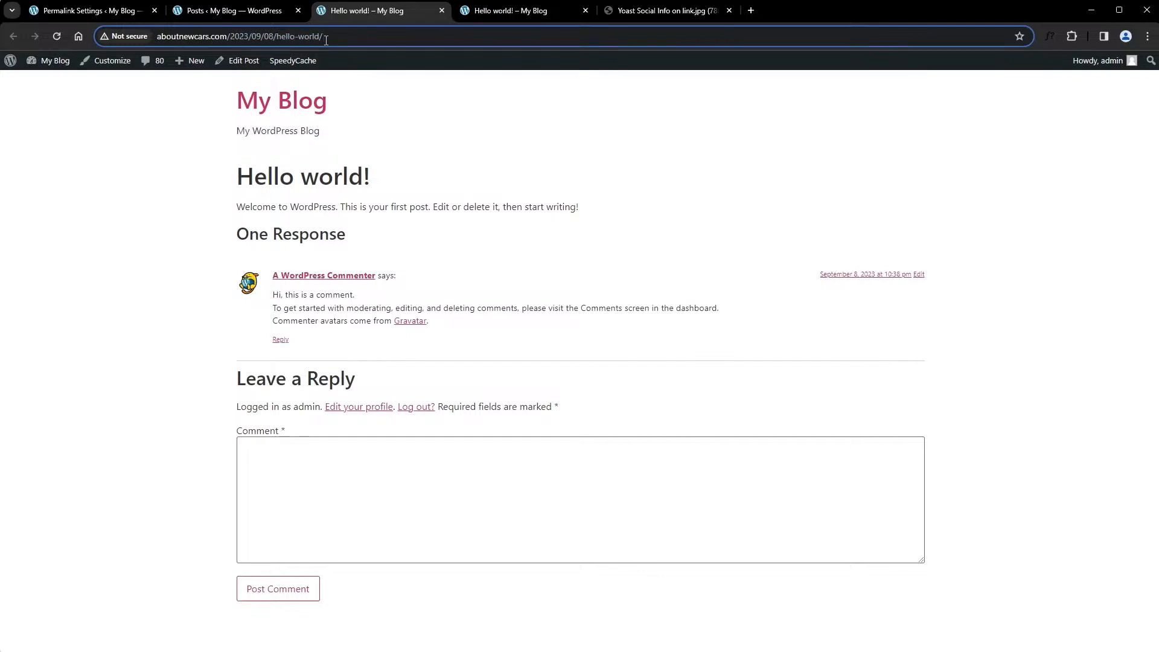
left_click_drag(334, 39, 232, 36)
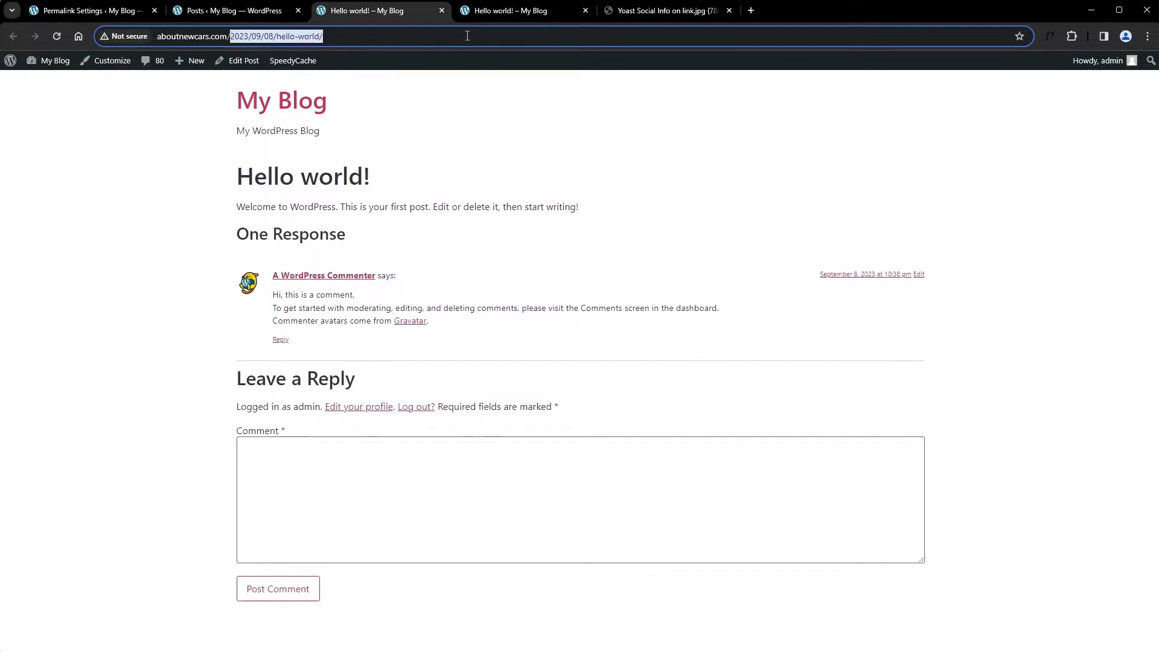
left_click(492, 9)
left_click(290, 39)
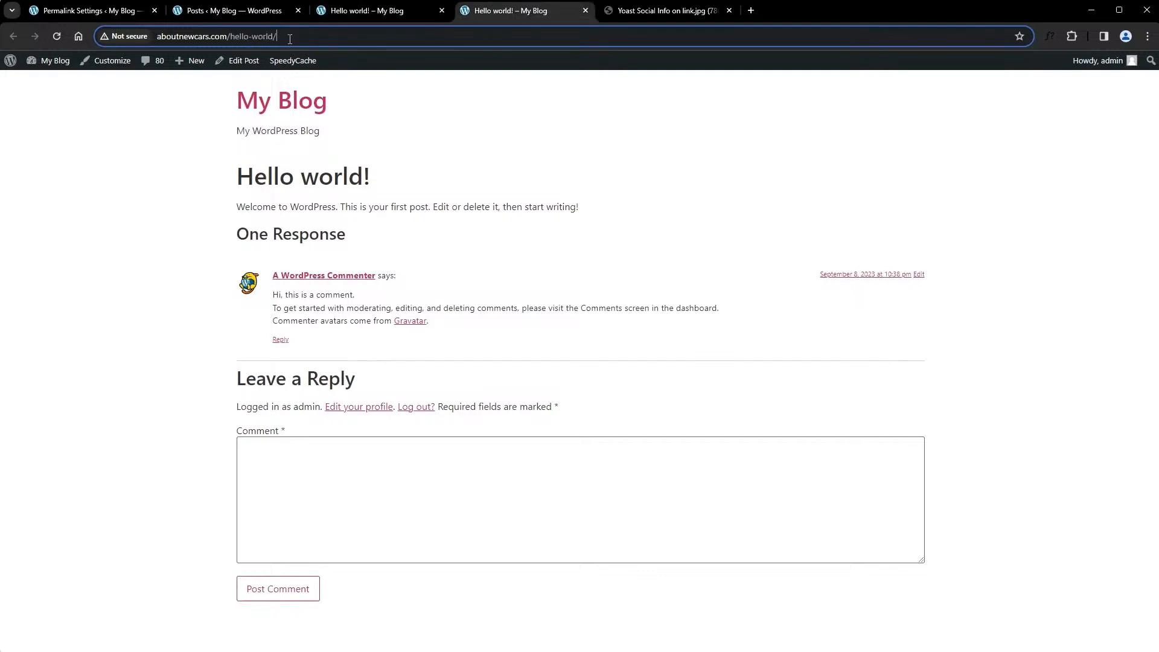
left_click_drag(289, 39, 232, 39)
left_click(89, 12)
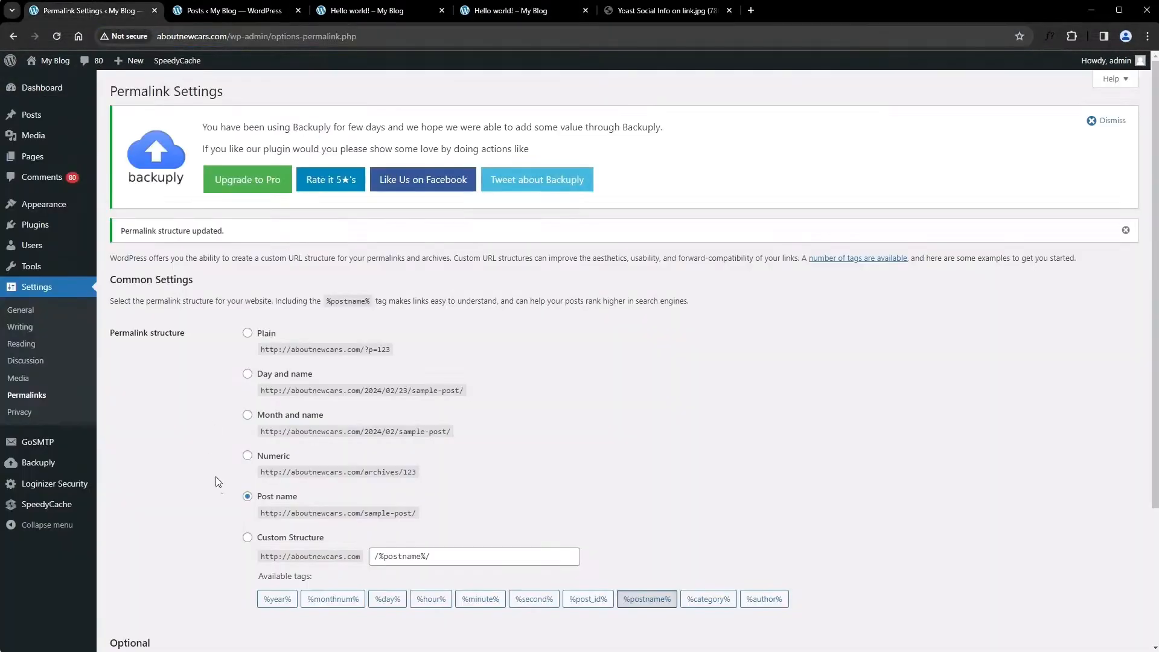
scroll(207, 531, "down", 3)
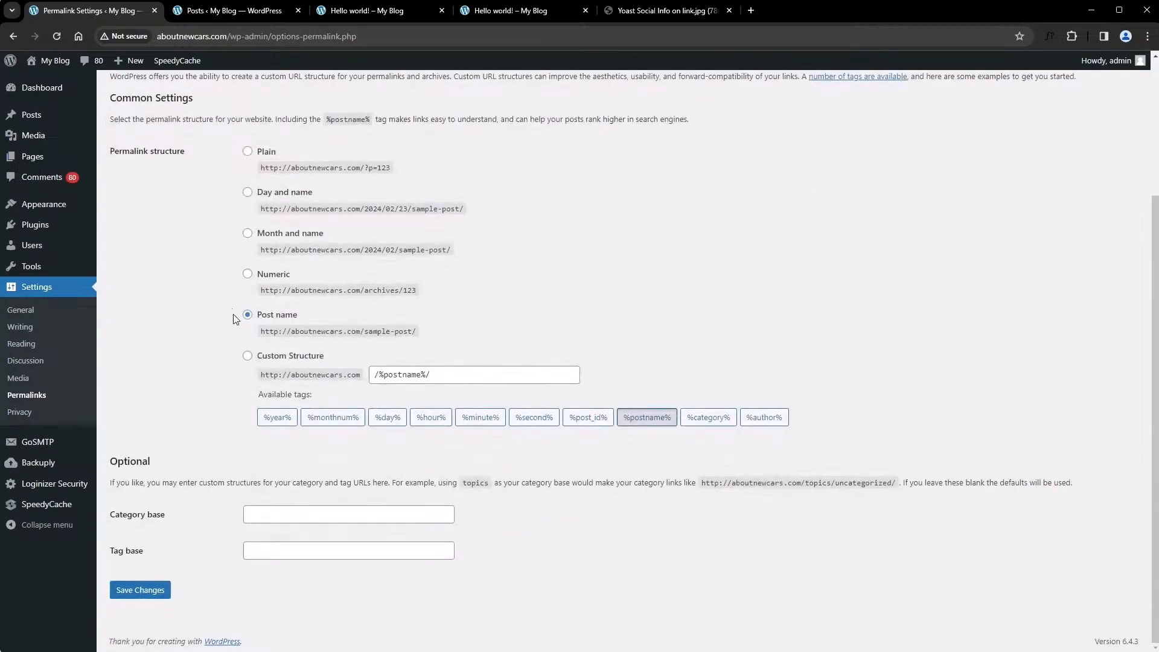
scroll(232, 341, "up", 3)
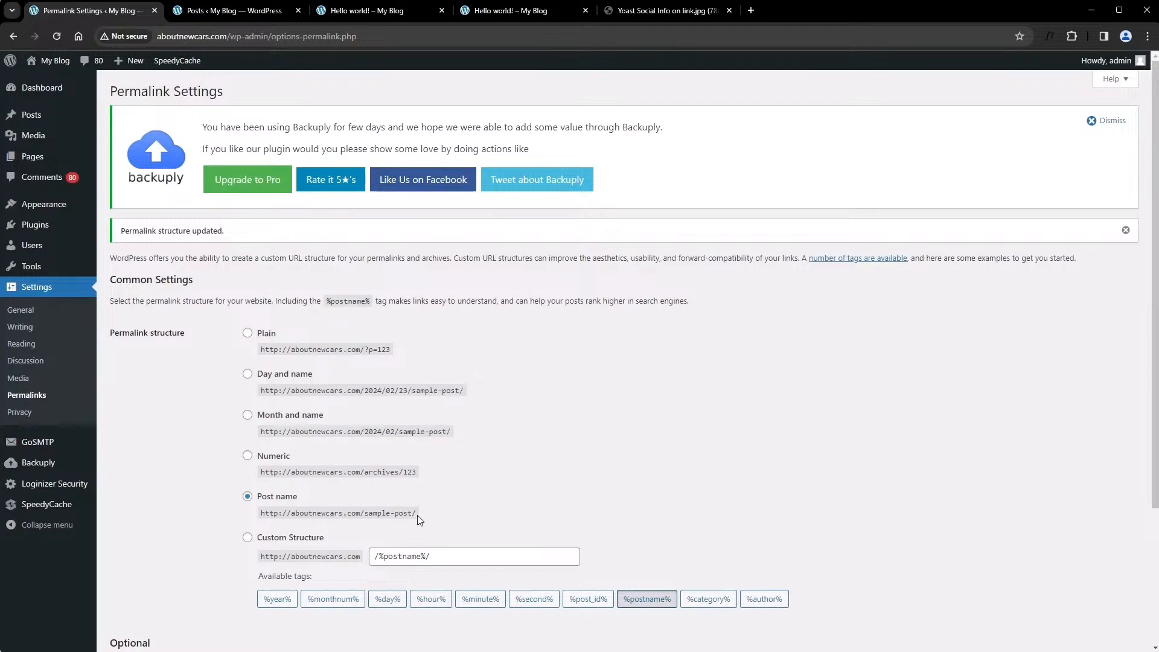
mouse_move(43, 124)
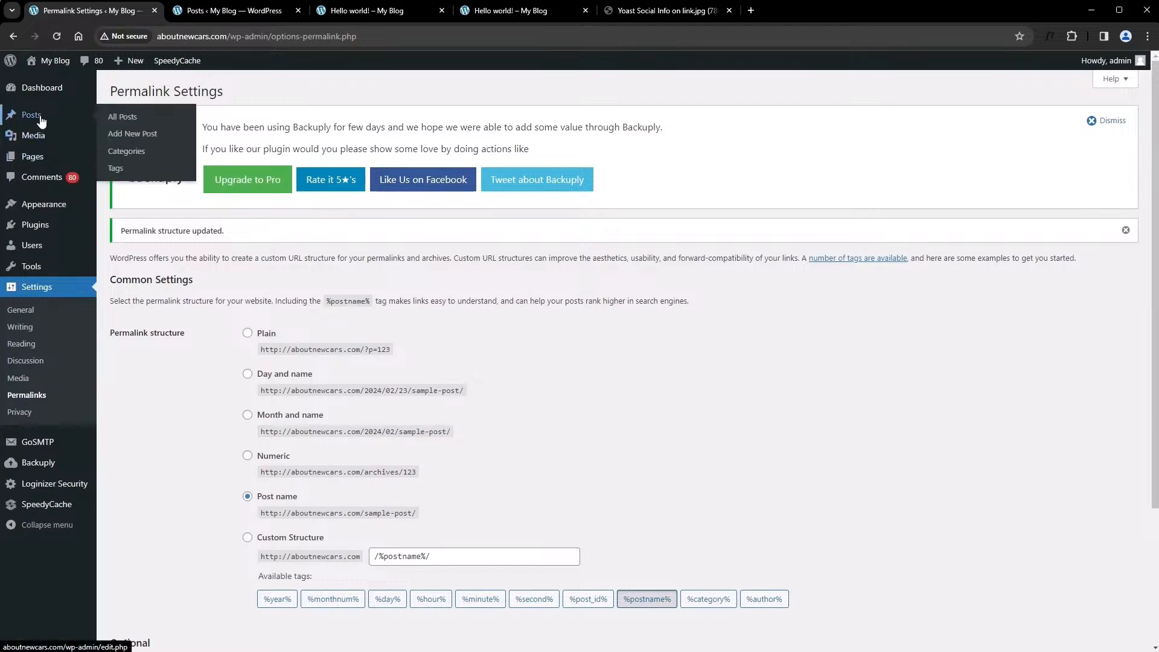
mouse_move(44, 163)
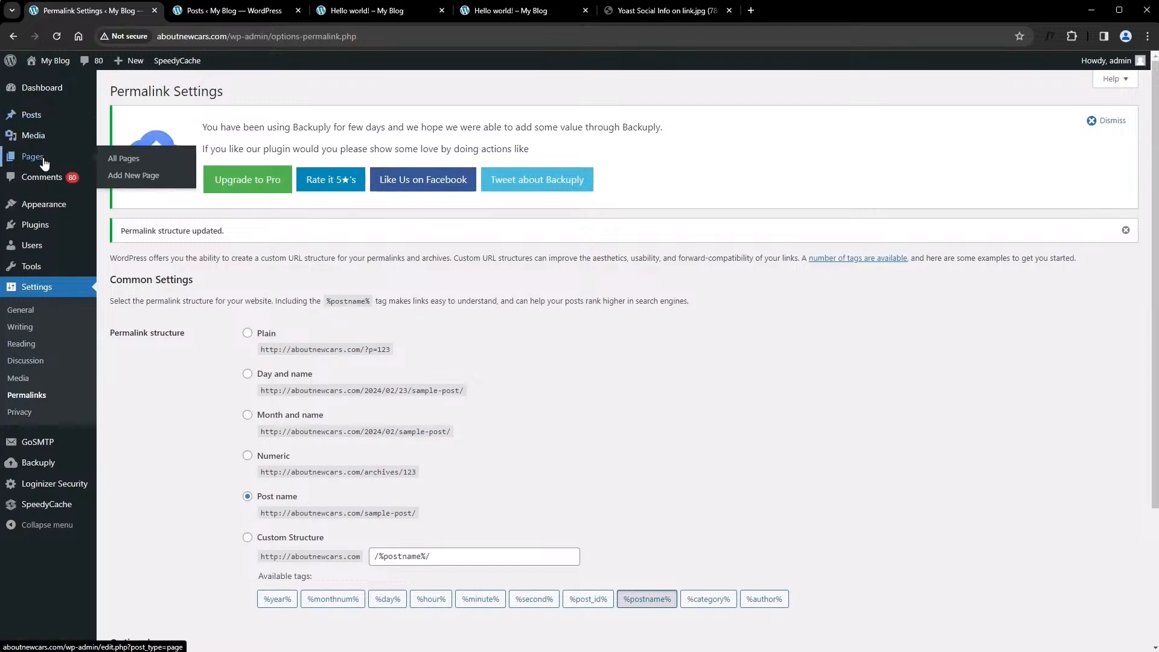
scroll(187, 436, "down", 1)
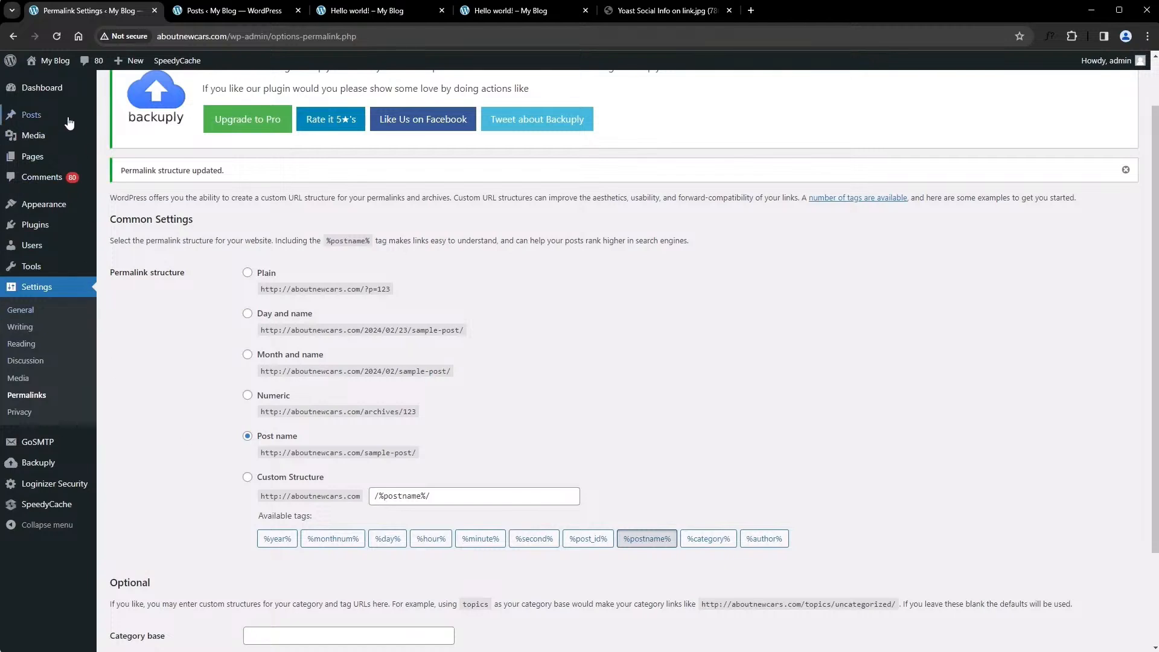
Search the plugins available to add for "yoast" and activate the Yoast SEO plugin
left_click(54, 94)
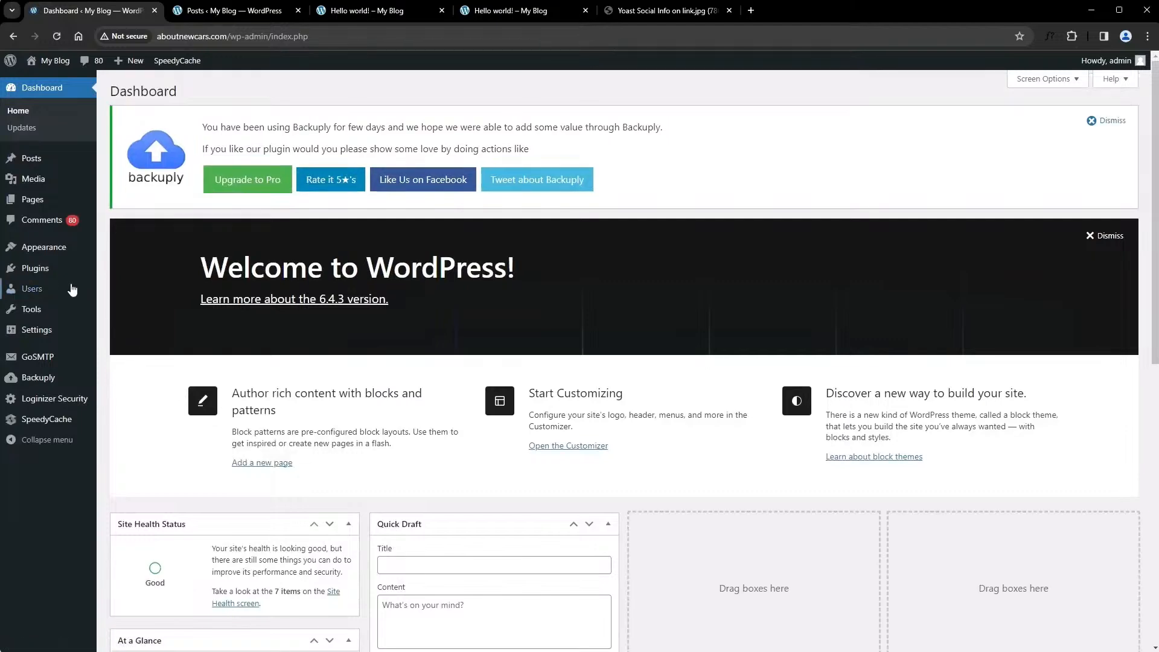
mouse_move(43, 275)
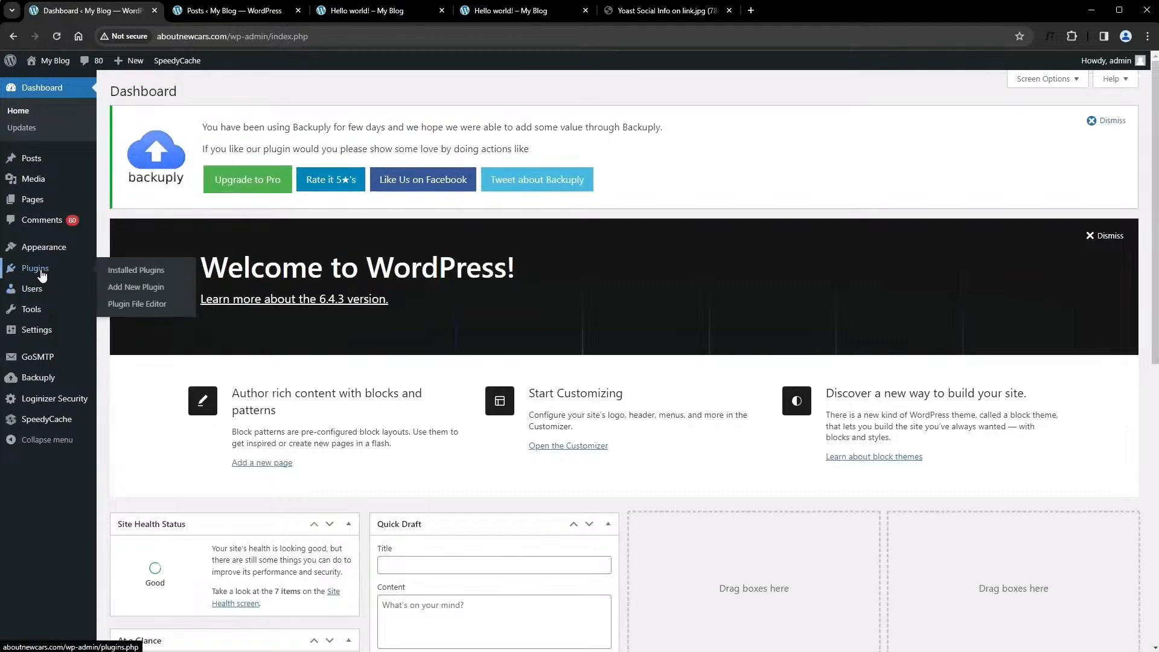
left_click(135, 294)
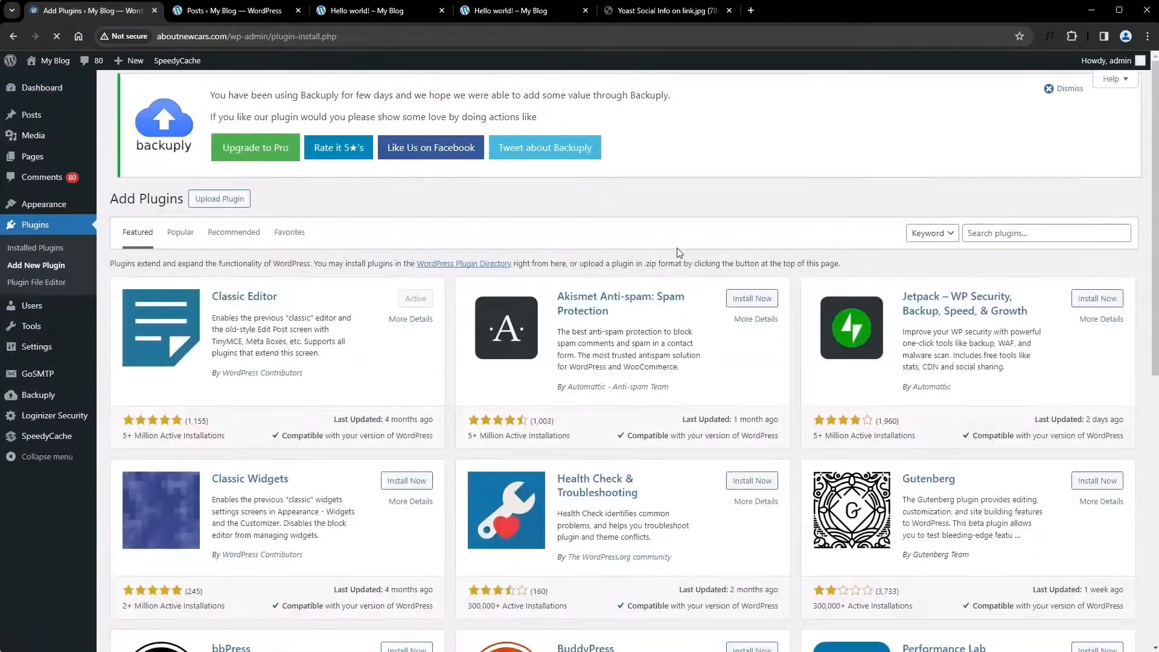
left_click(982, 233)
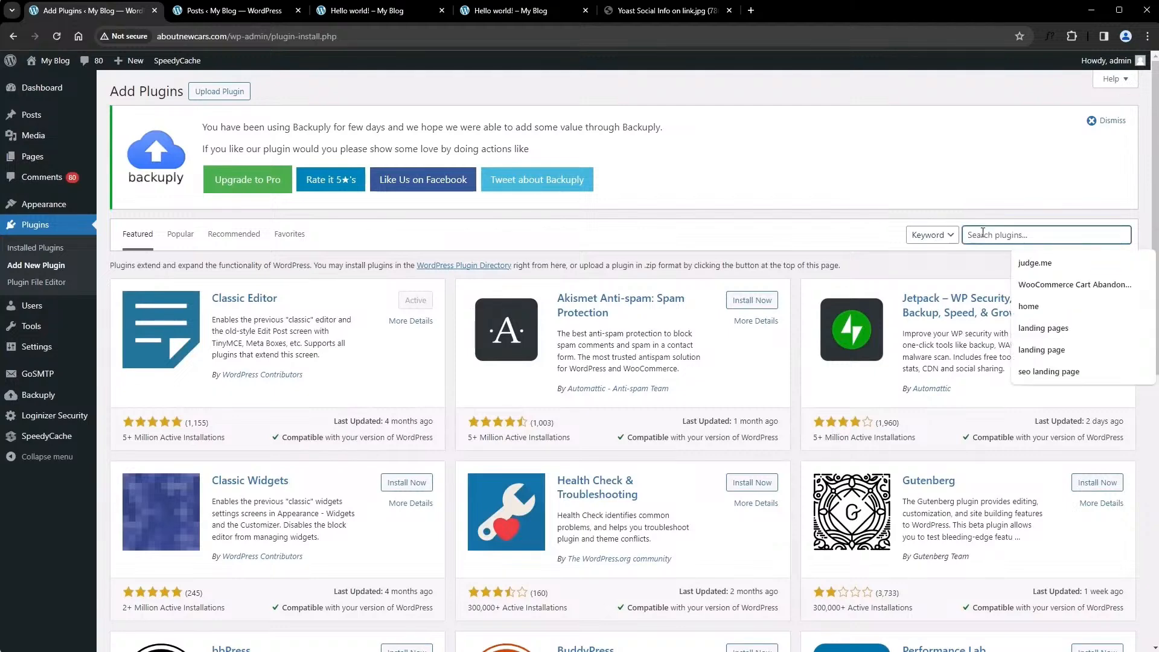
type("yoast")
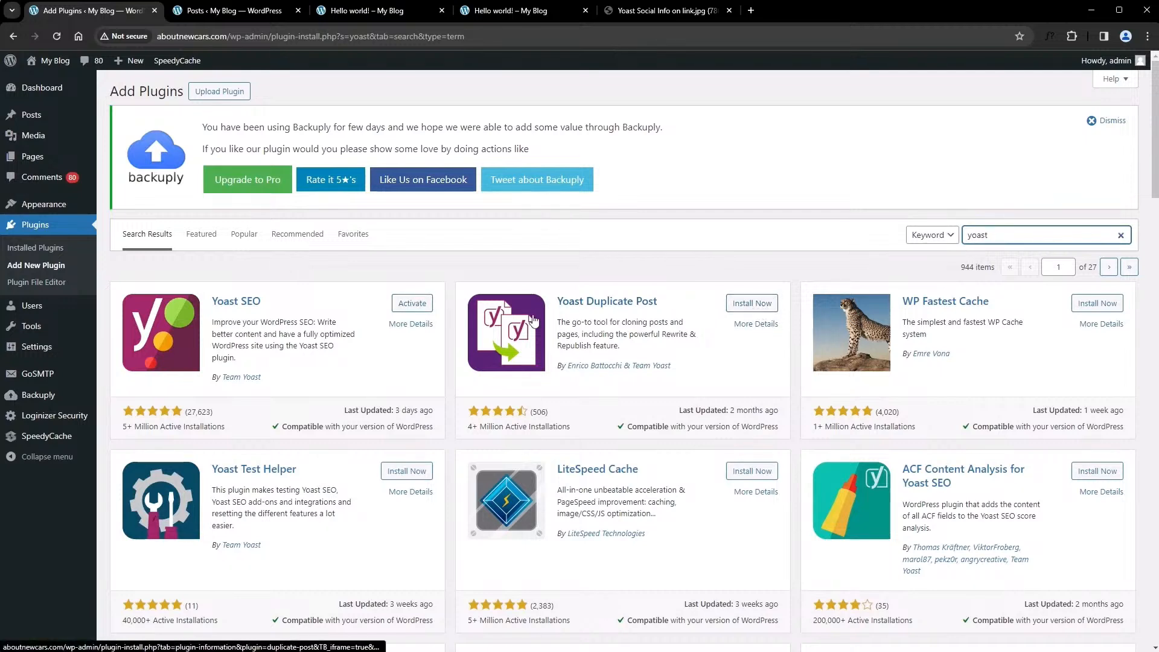
left_click(424, 309)
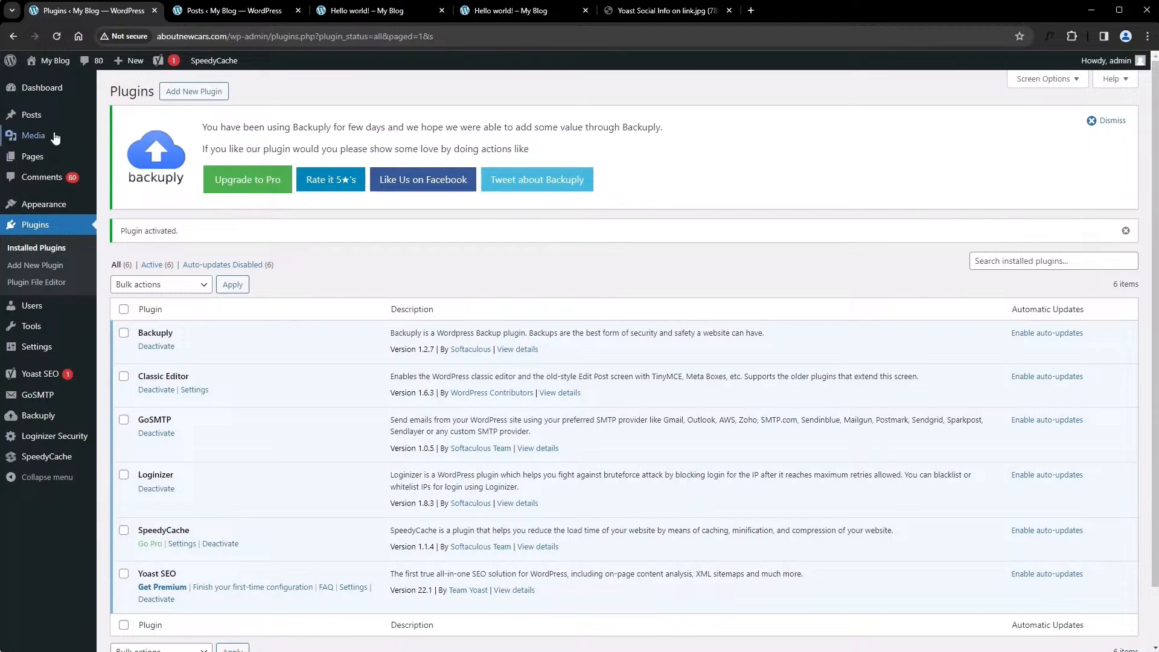
Open the Sample Page for editing and go to its Yoast SEO search appearance settings
left_click(53, 164)
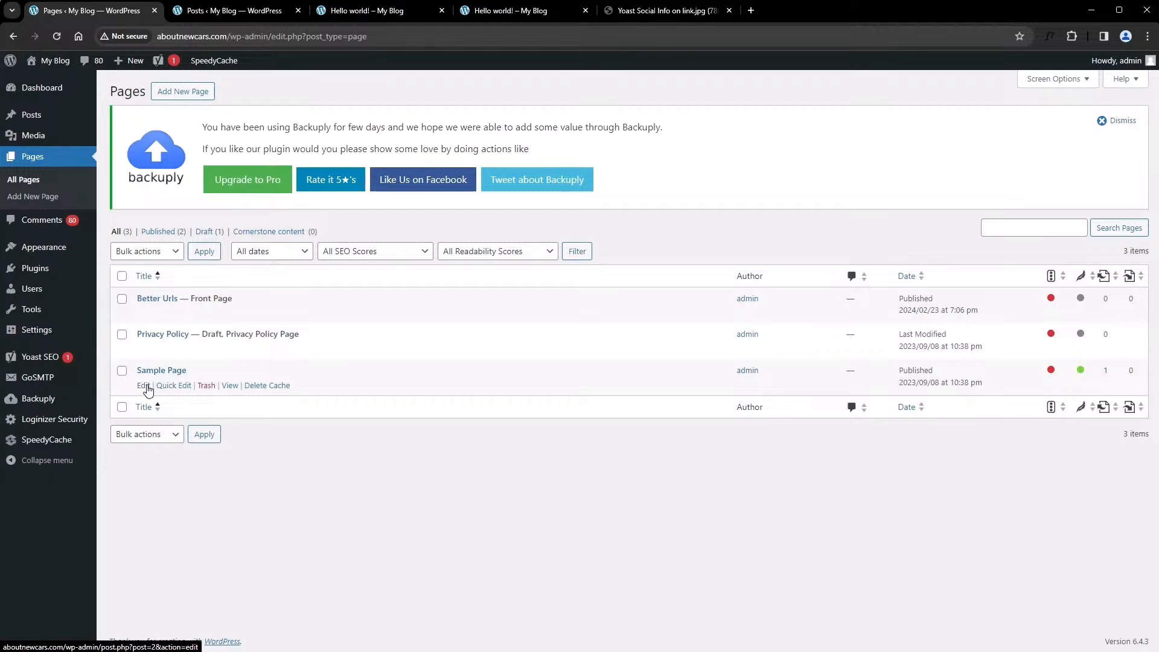
left_click(144, 385)
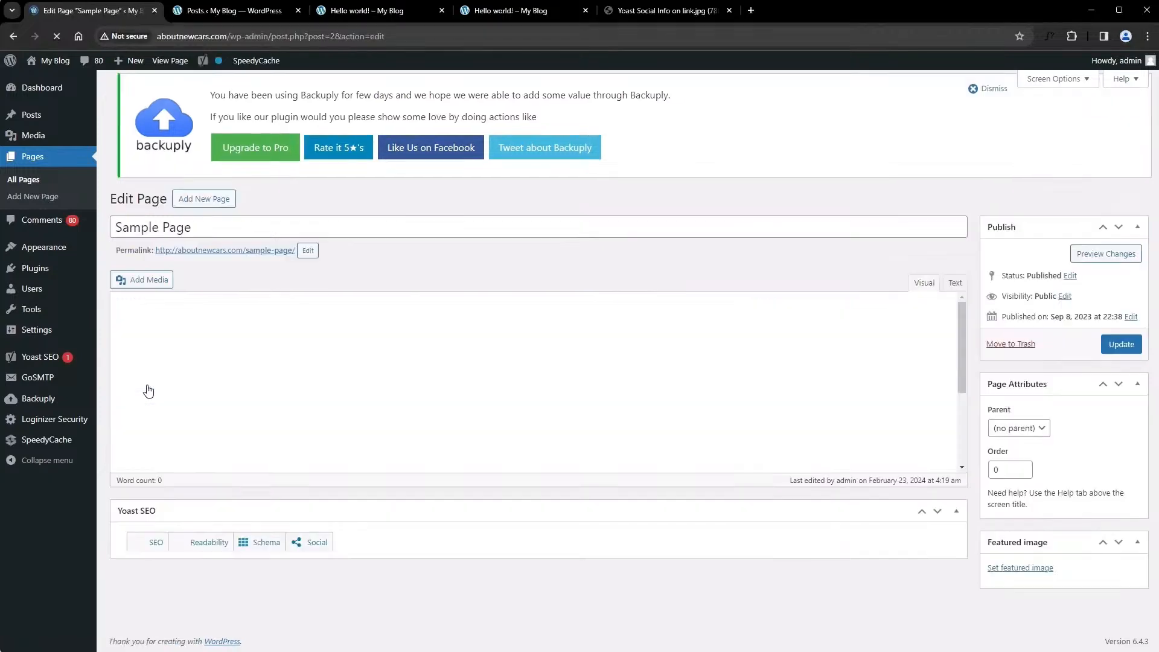
scroll(326, 374, "down", 7)
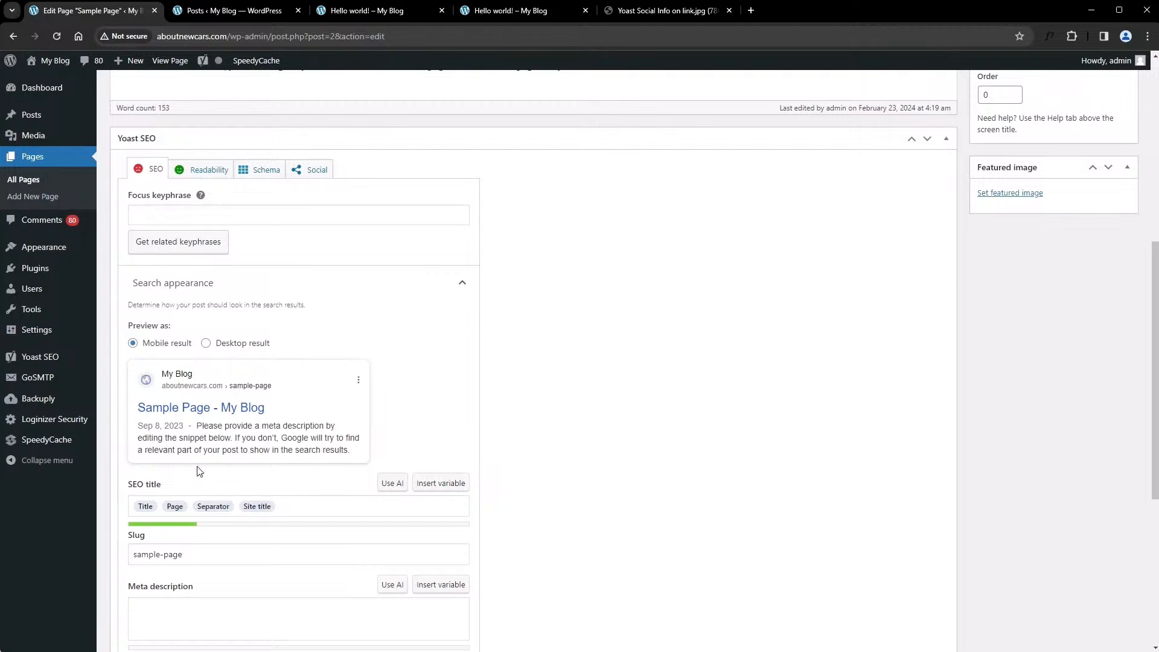
scroll(199, 466, "down", 2)
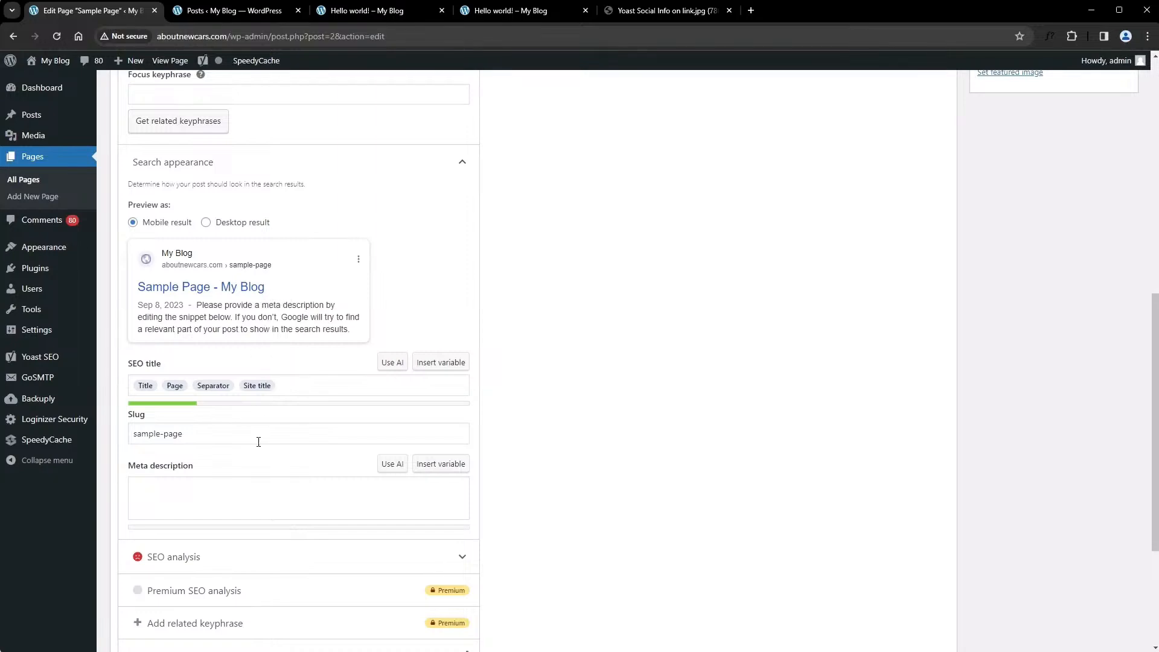
Compare the slug in the Yoast SEO settings with the page's title and permalink
left_click_drag(186, 438, 125, 445)
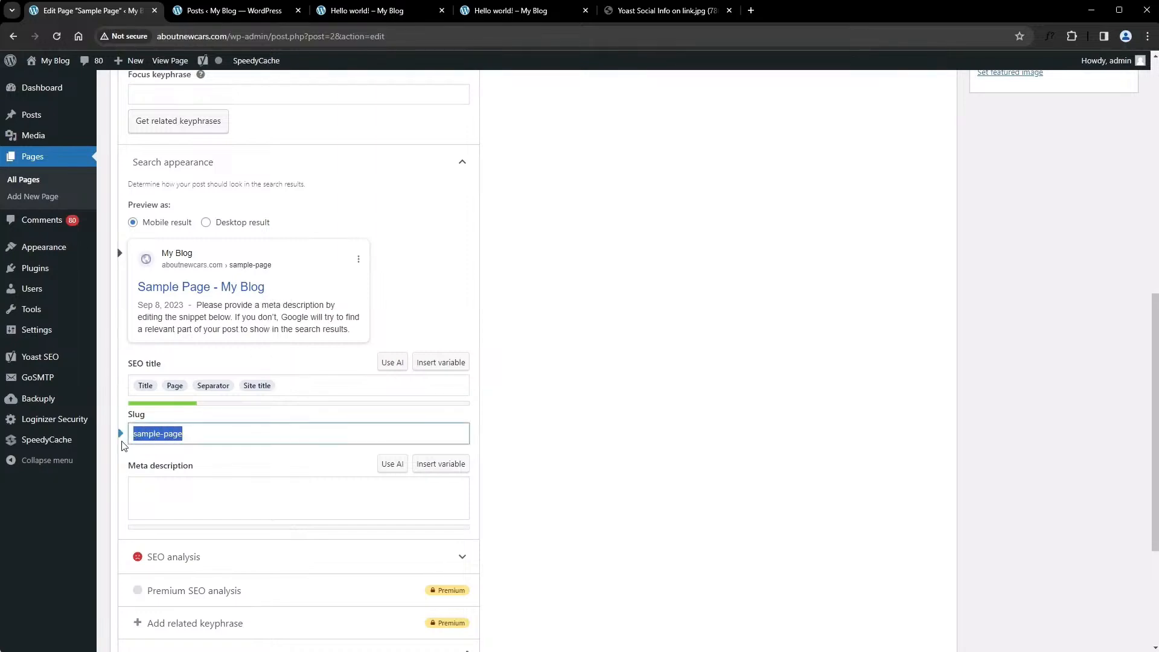
scroll(237, 443, "up", 9)
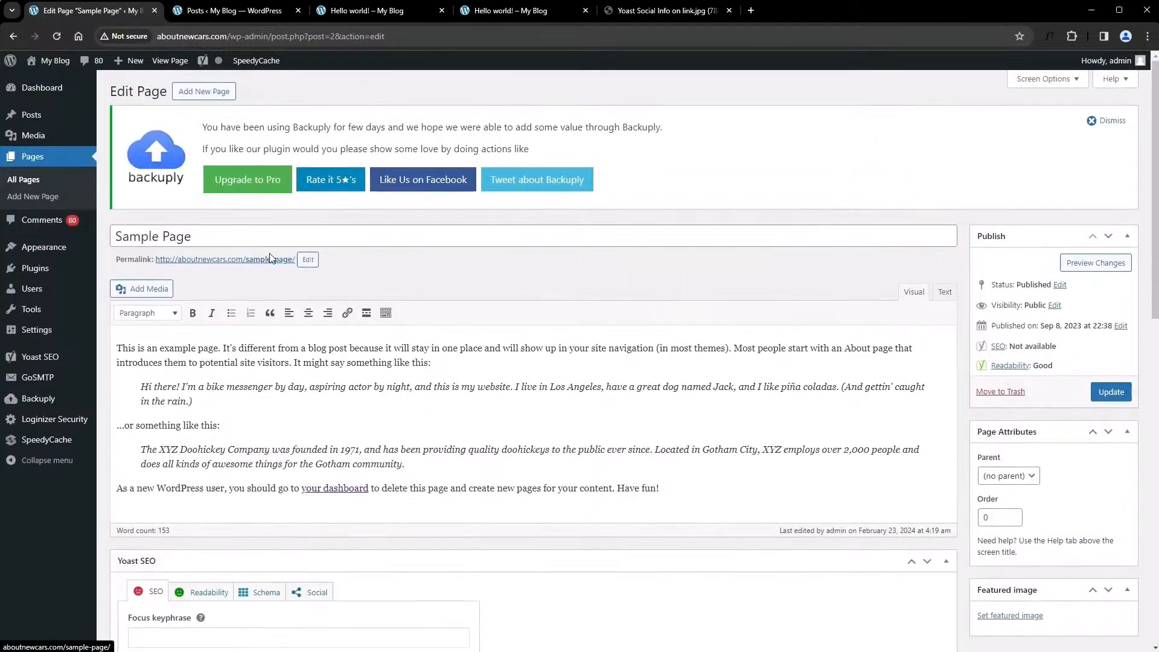
left_click_drag(198, 238, 60, 247)
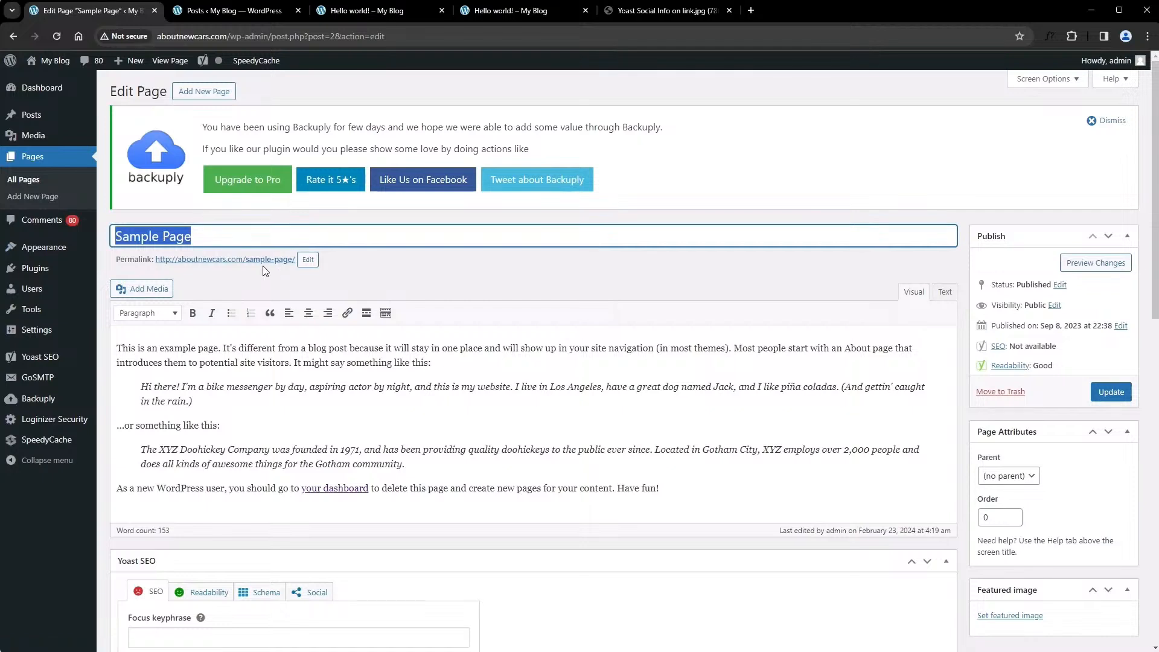
left_click(392, 282)
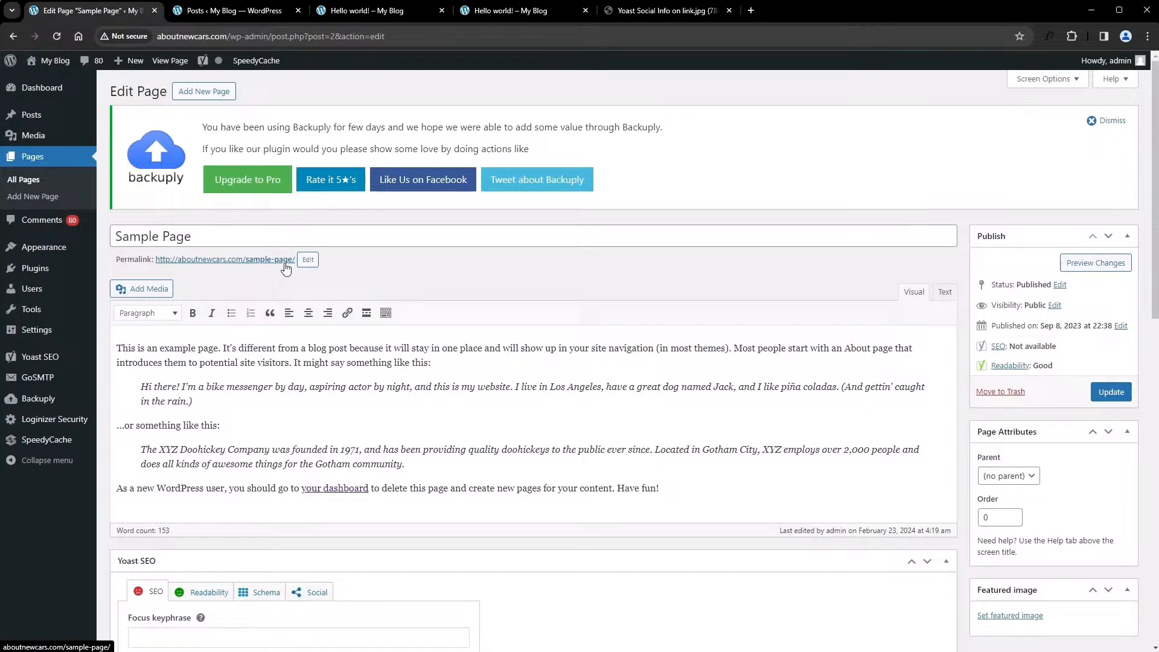
Replace all the variables in the Sample Page's Yoast SEO title with "Car for sale online"
scroll(277, 268, "down", 10)
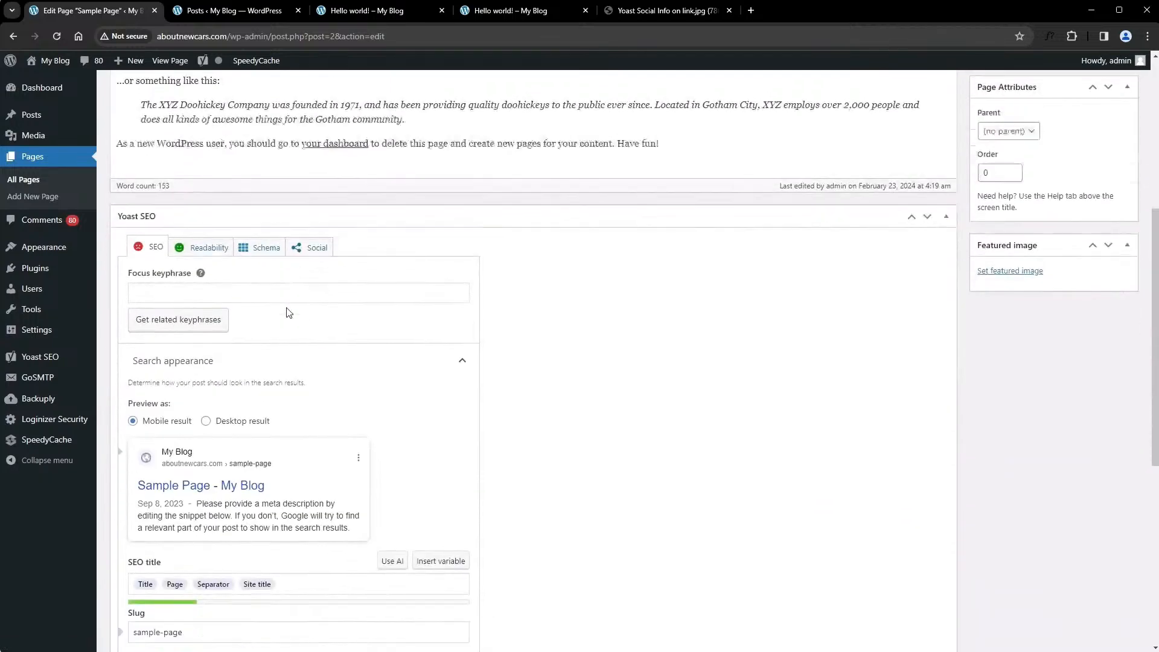
left_click(222, 373)
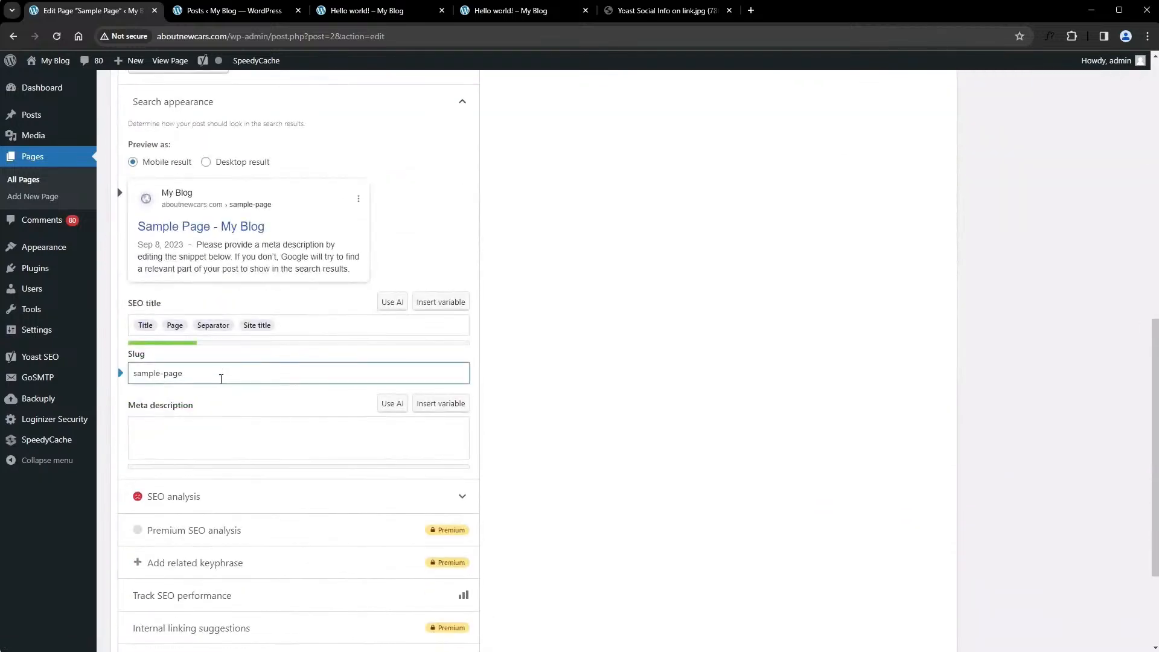
left_click(294, 325)
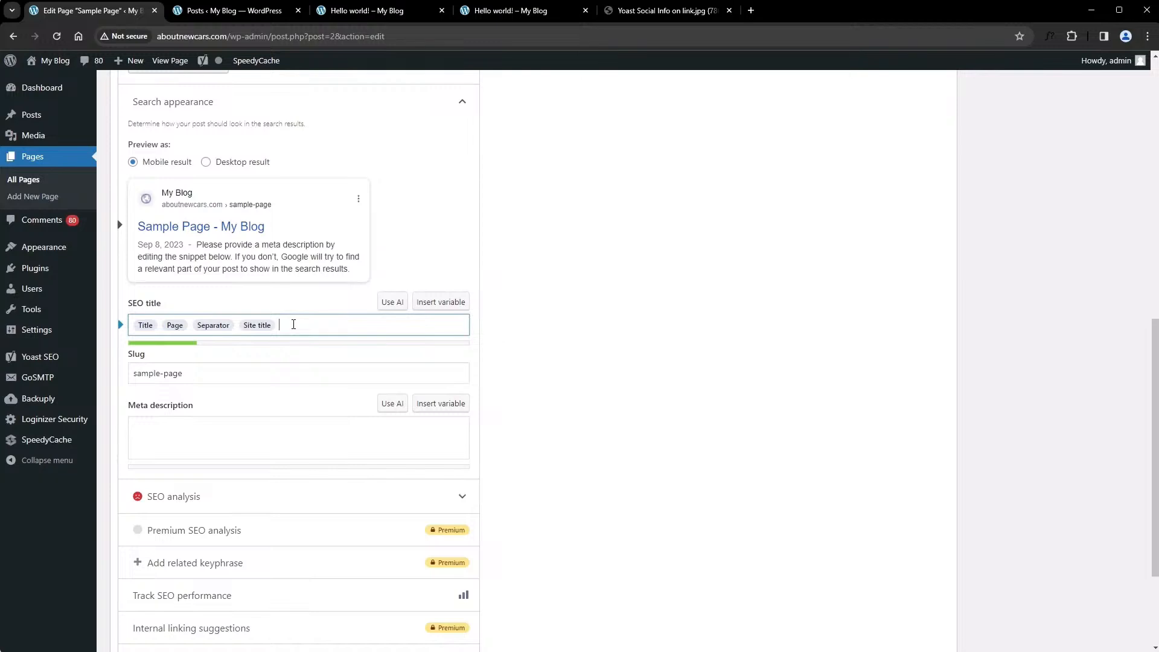
key("BackSpace")
key("BackSpace")
key("BackSpace")
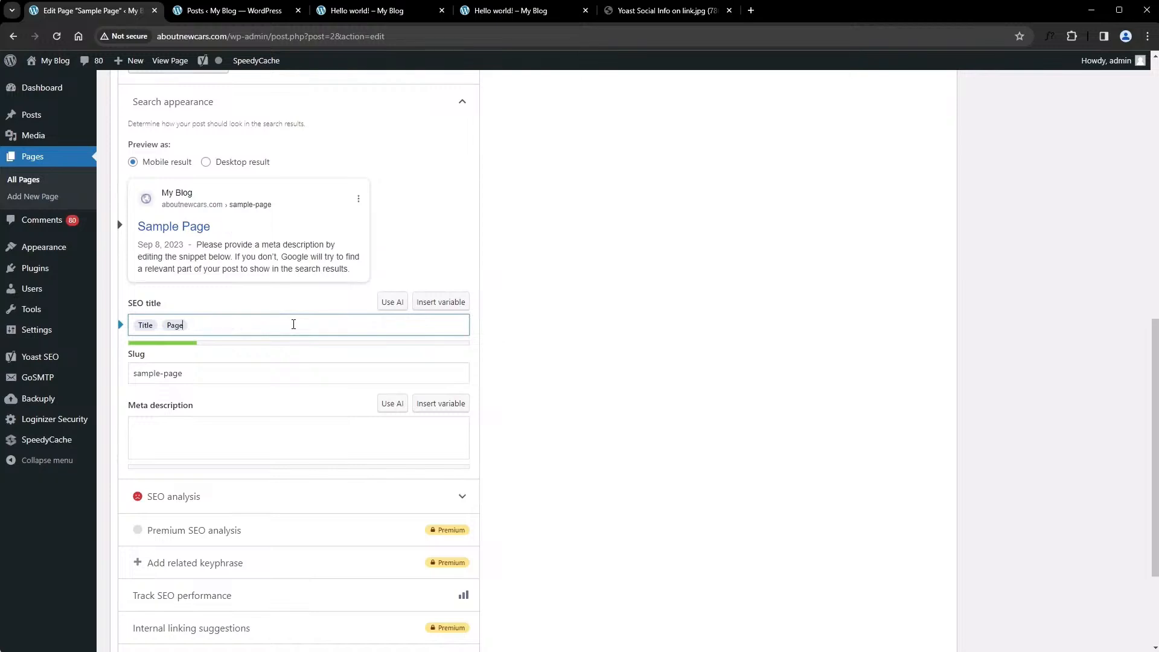
key("BackSpace")
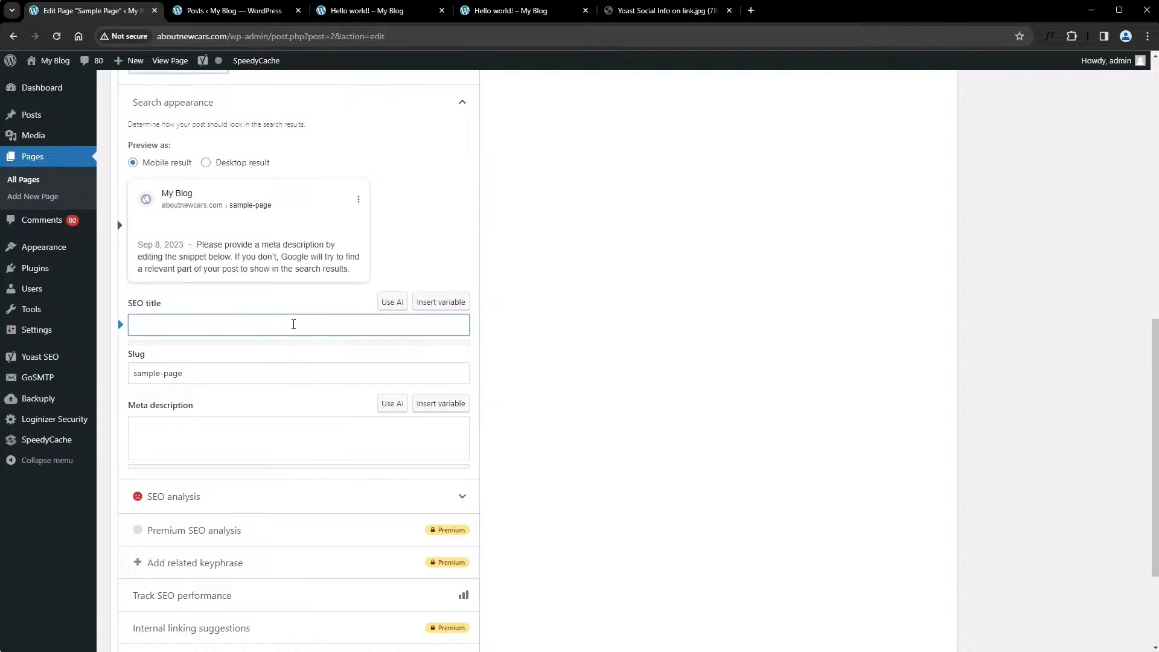
type("Car")
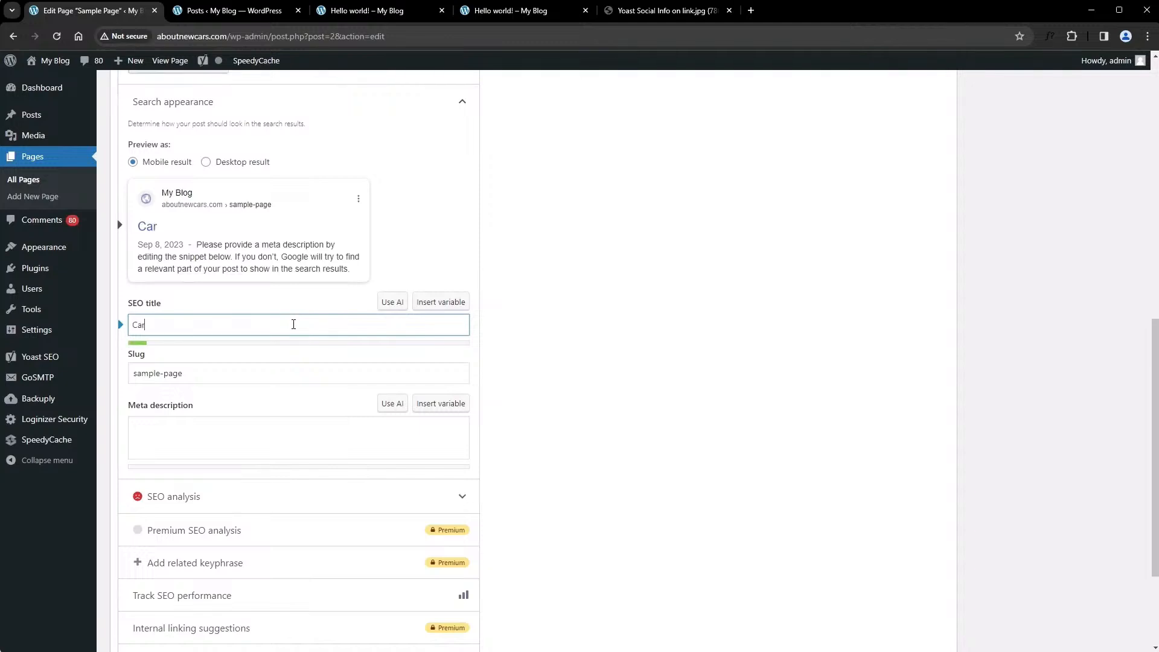
type(" for sale online")
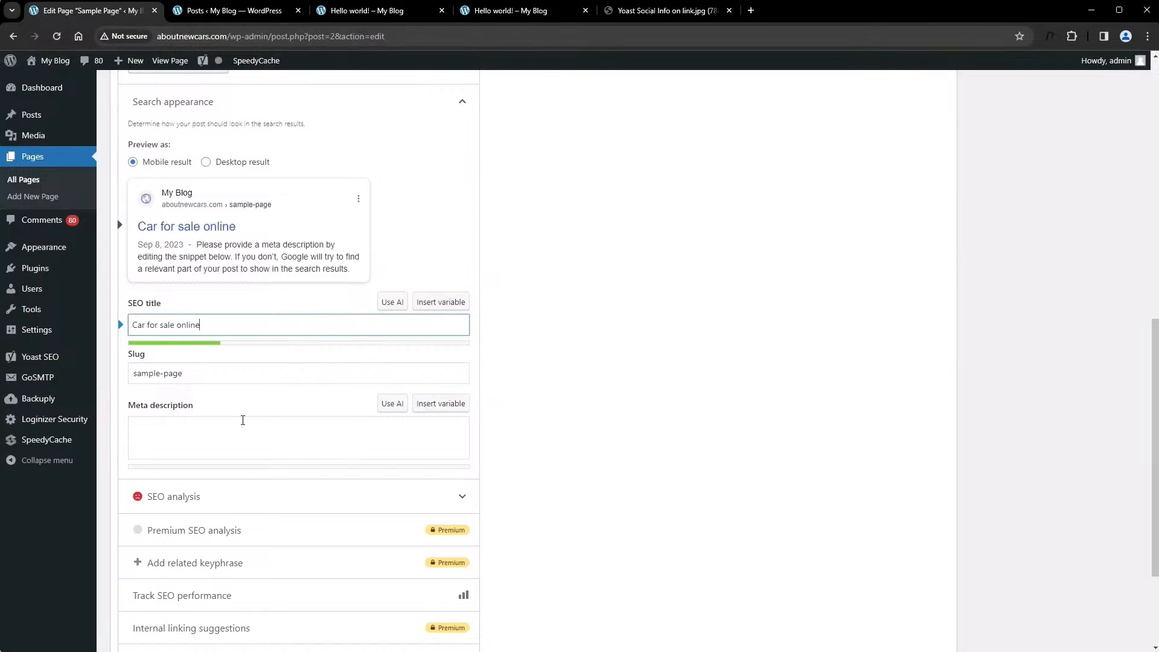
type(" | Aboutnewcars.com")
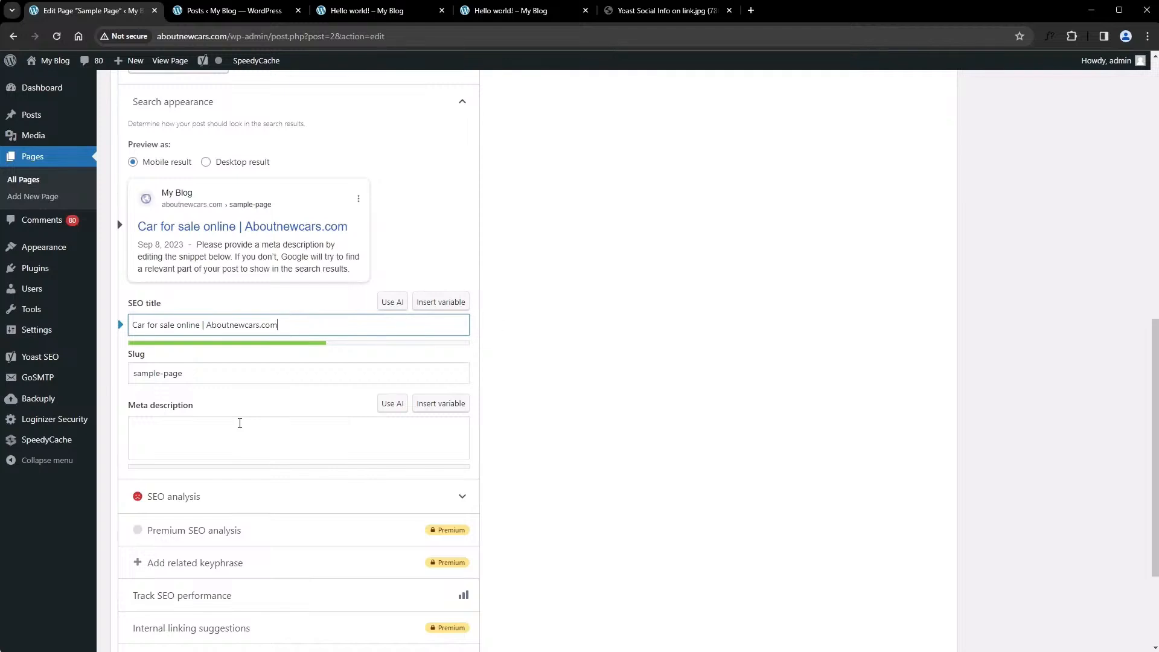
Write the Sample Page's meta description as "Find new or used cars for sale in your area.."
left_click(240, 423)
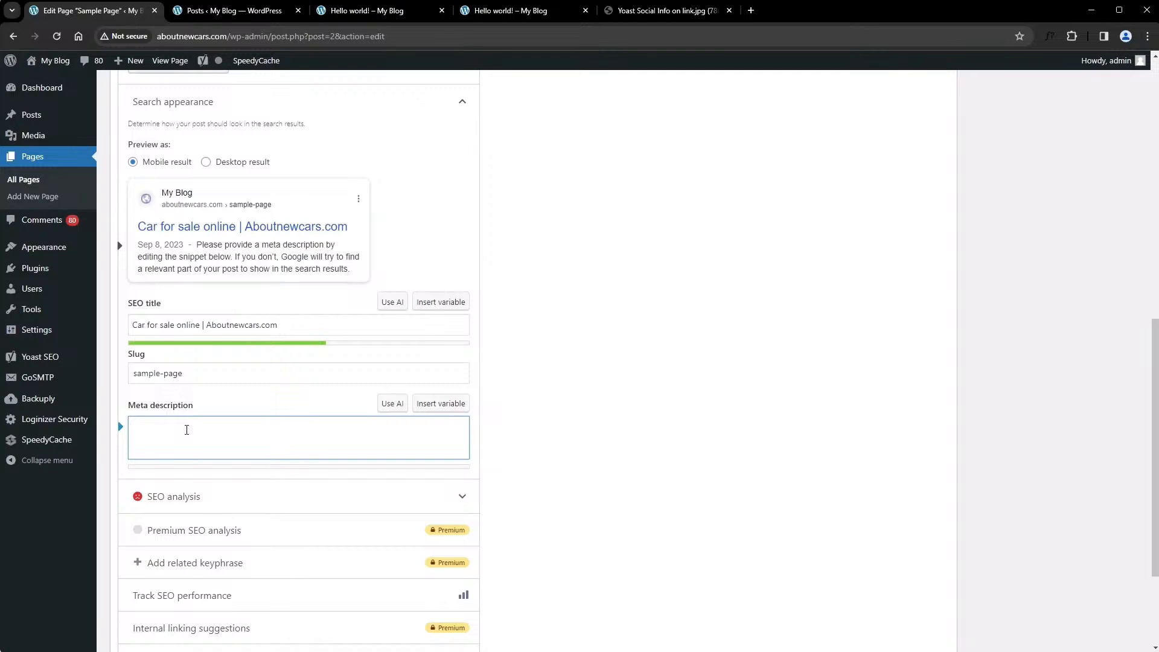
type("Find new or used cars for s")
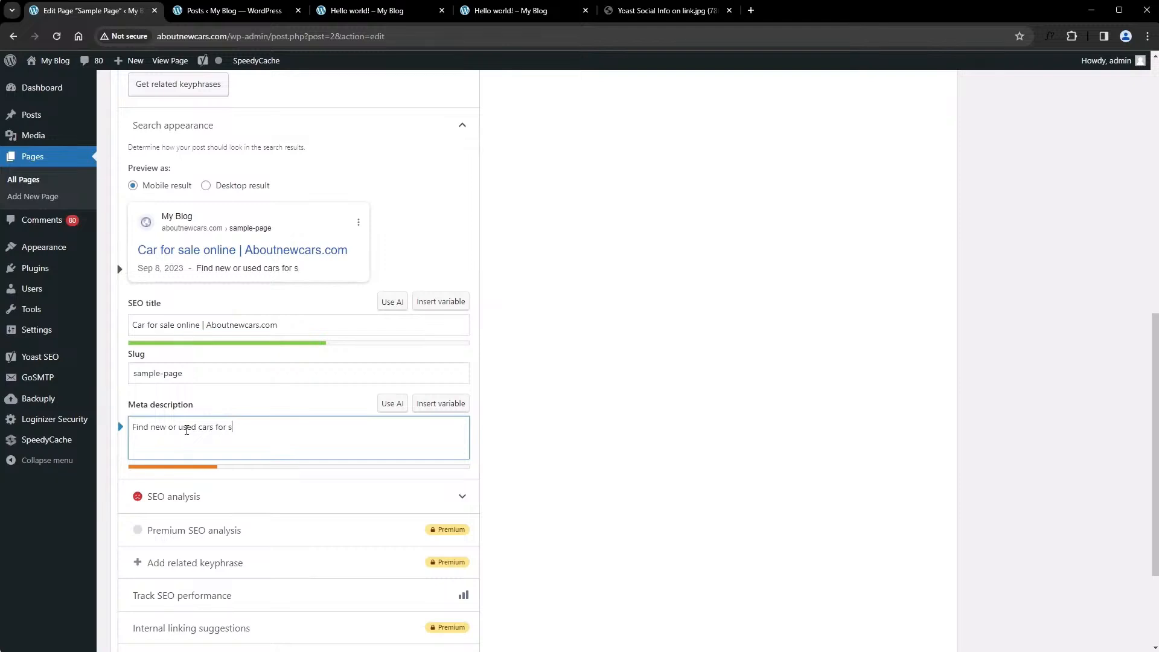
type("ale in your area.")
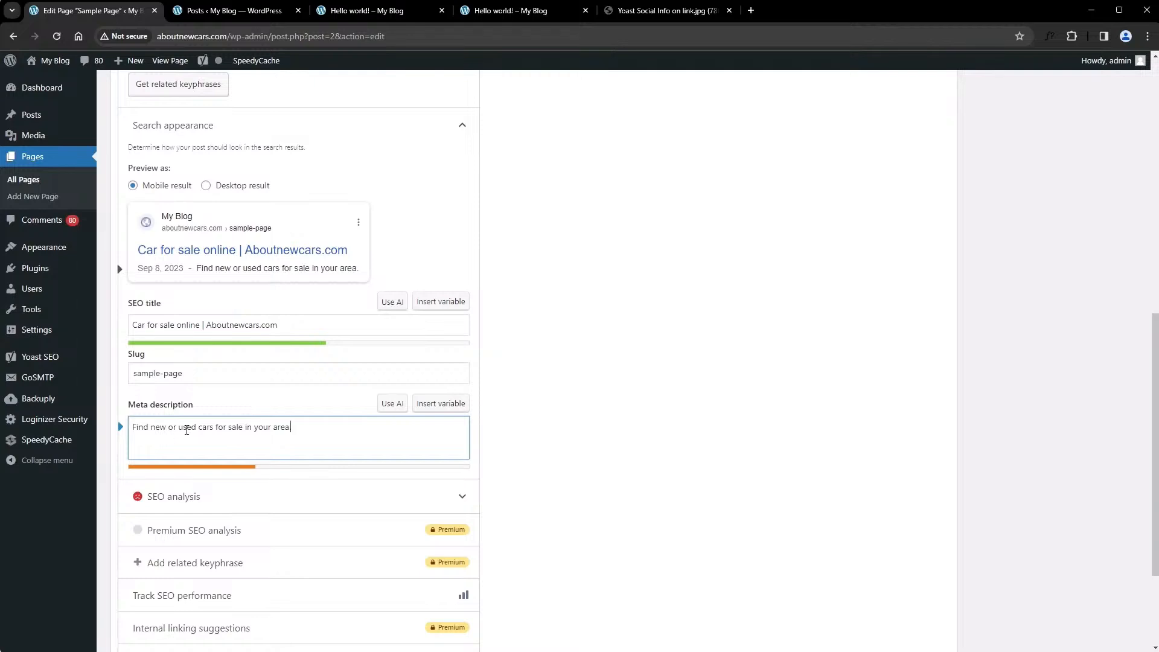
type(".")
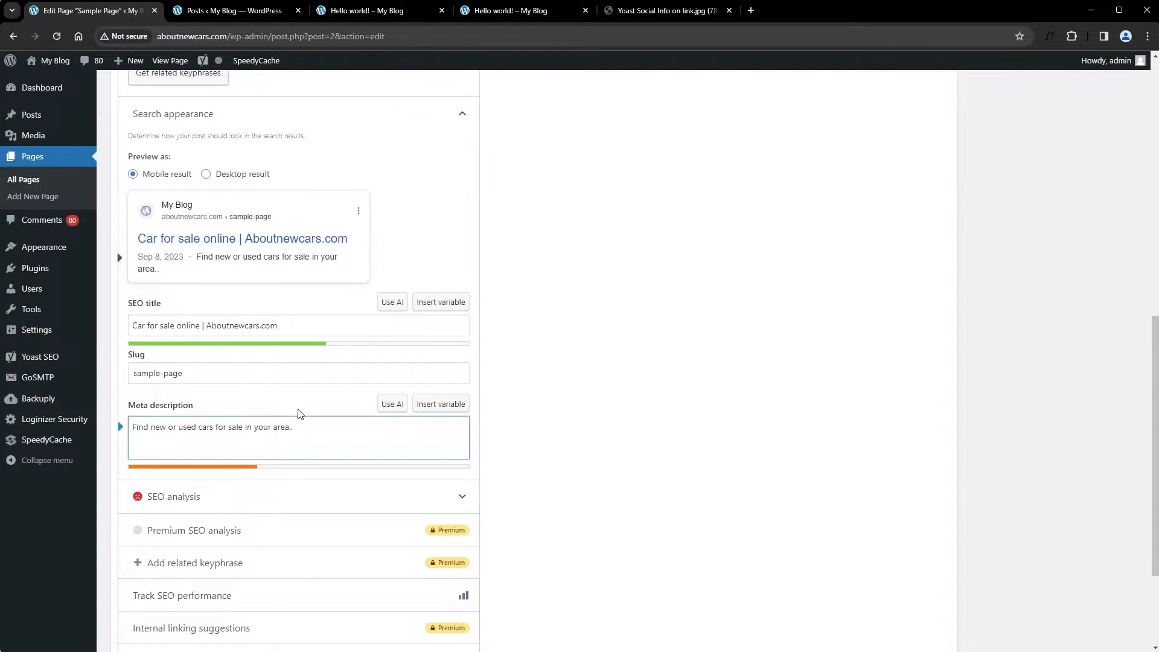
In the Sample Page's advanced Yoast SEO settings, set whether search engines may show this content in search results to Yes
scroll(303, 415, "down", 1)
scroll(303, 414, "down", 2)
scroll(300, 417, "up", 3)
scroll(300, 416, "down", 4)
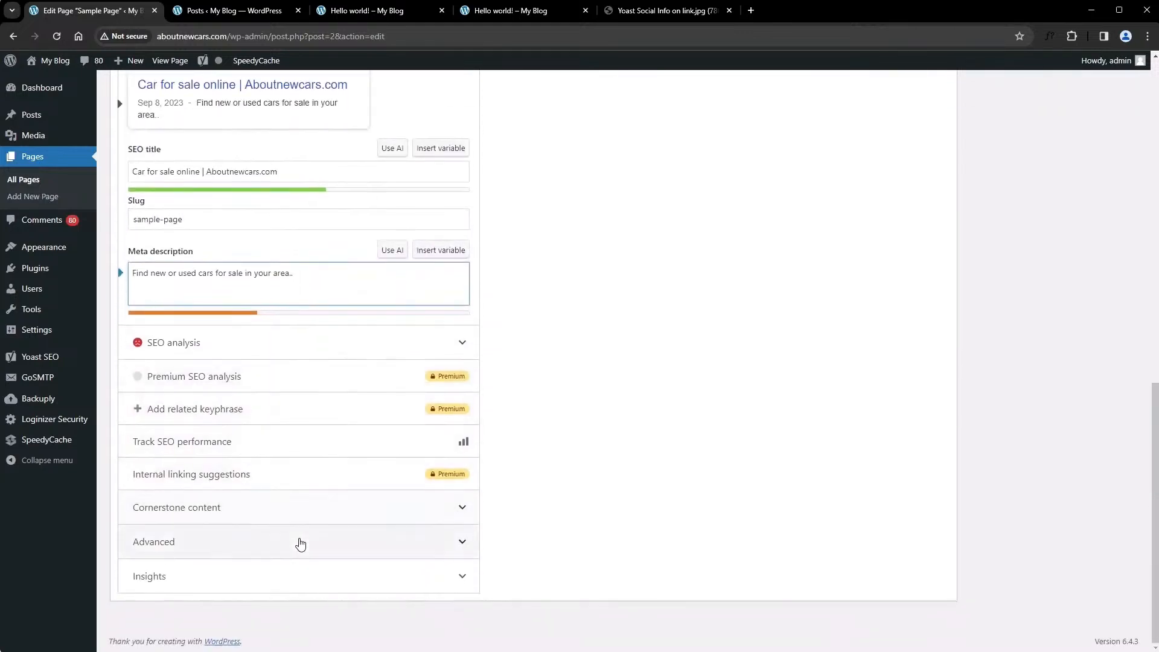
left_click(300, 543)
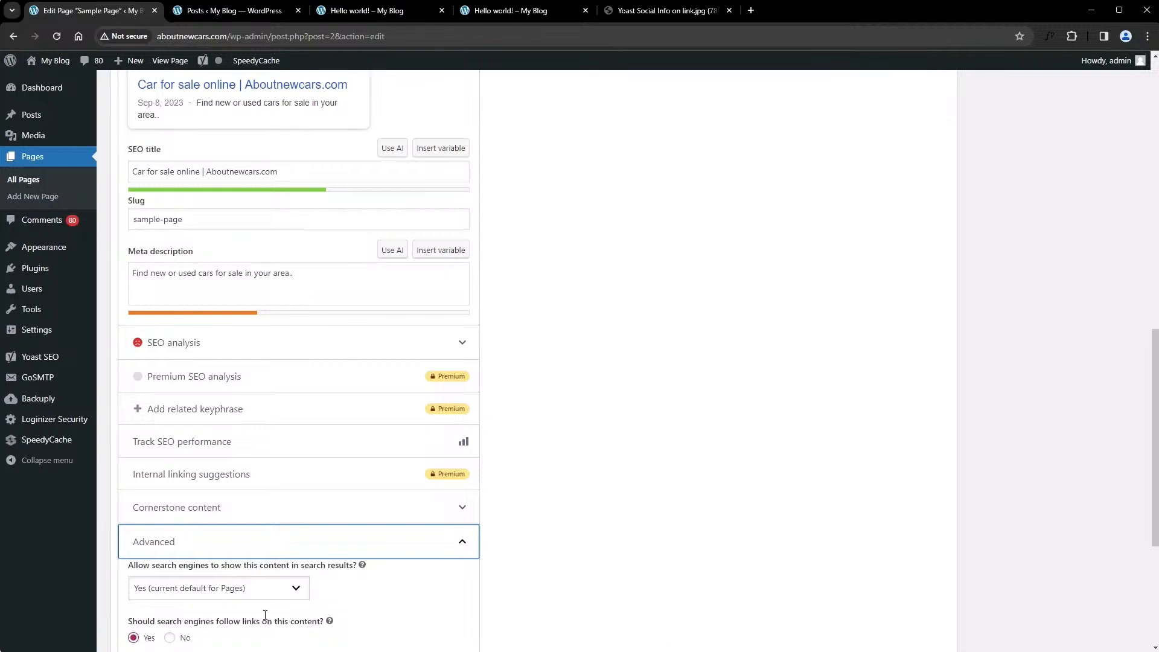
scroll(206, 568, "down", 4)
scroll(221, 402, "down", 1)
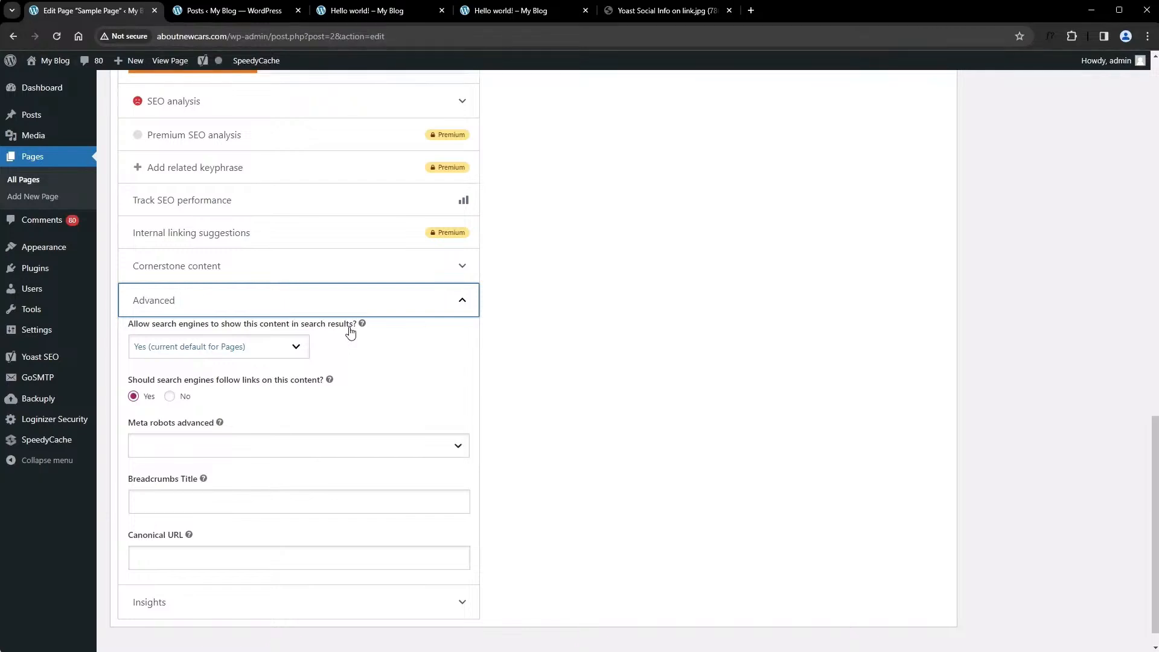
left_click(298, 352)
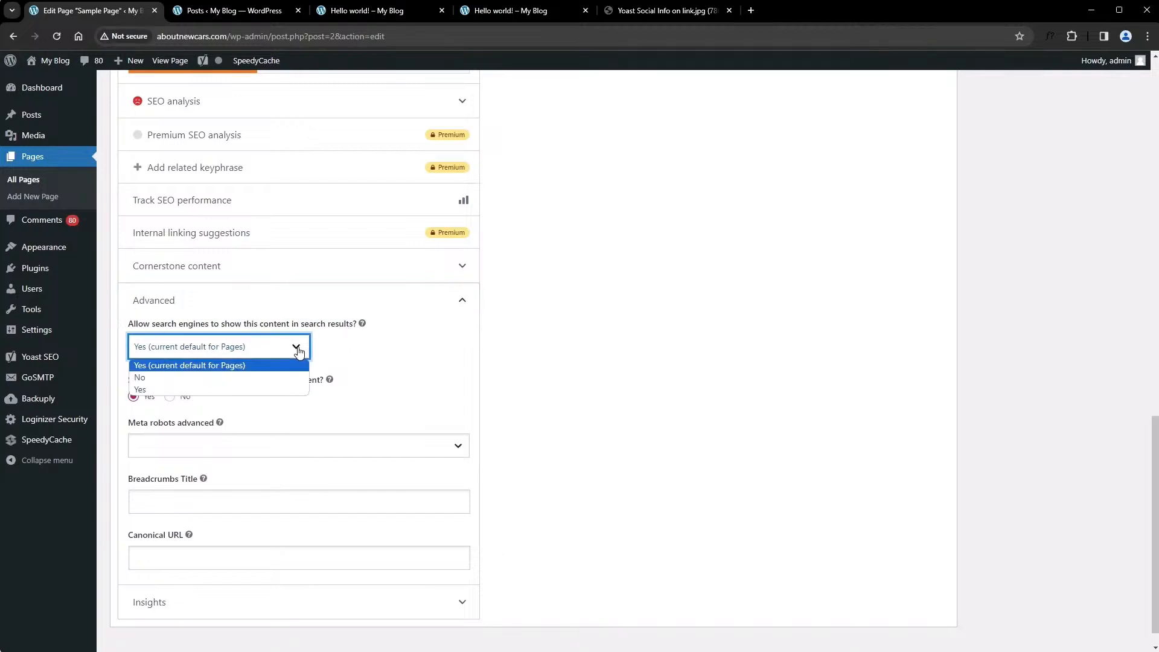
left_click(268, 377)
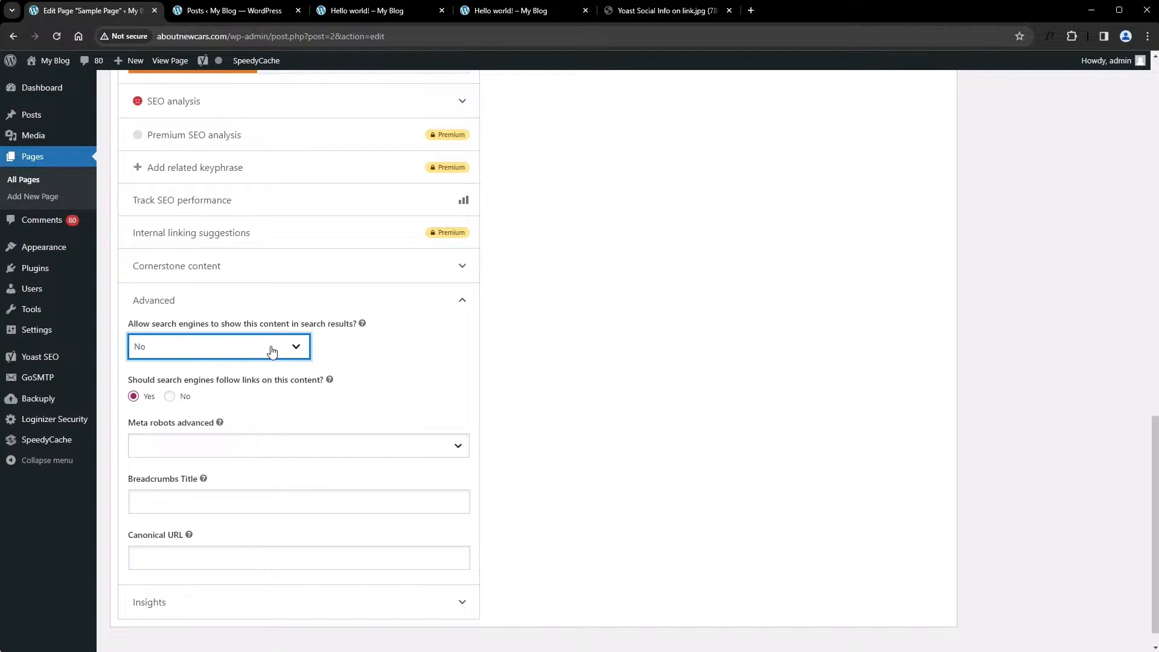
left_click(271, 350)
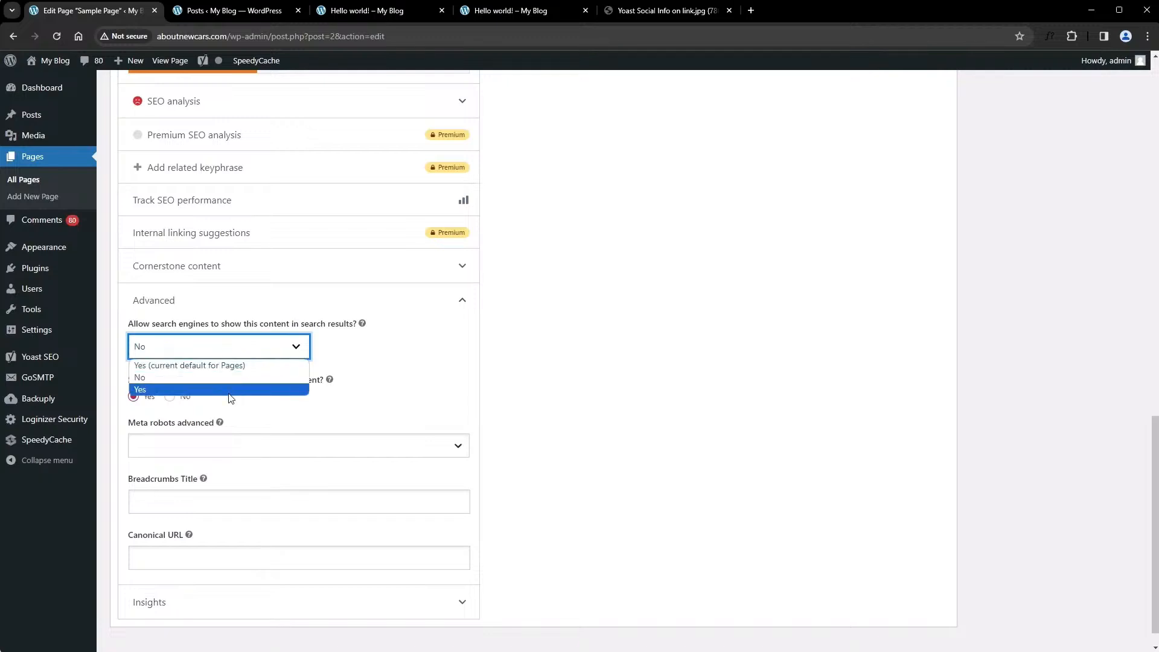
left_click(224, 391)
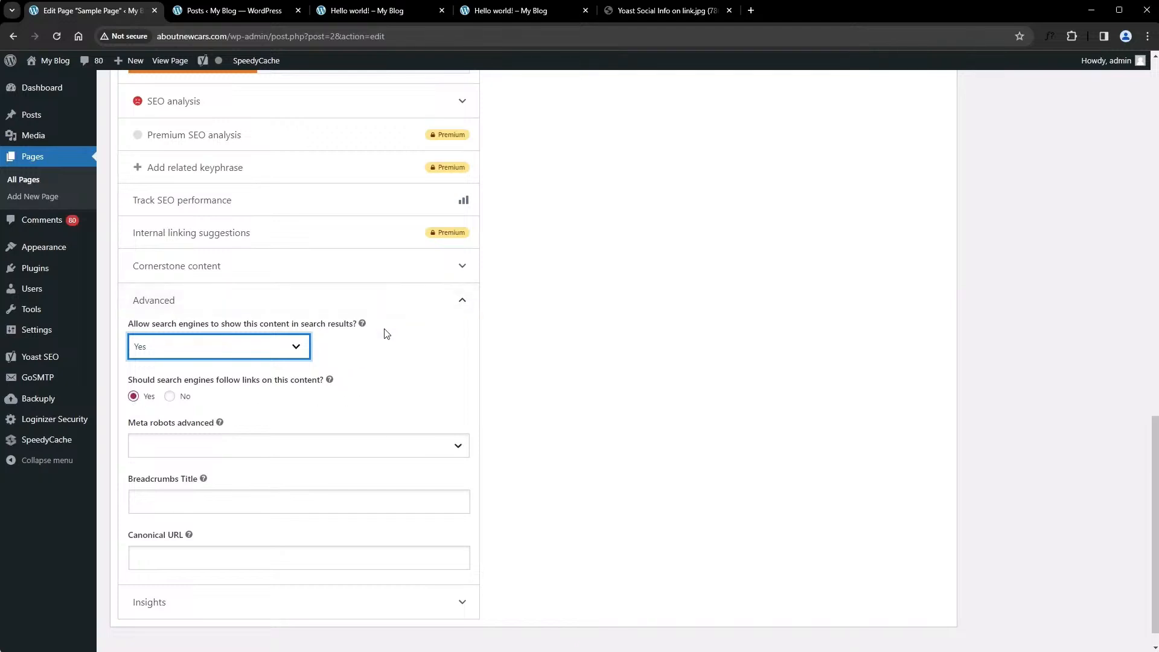
Check the options offered by the advanced meta robots setting without choosing any
scroll(370, 408, "up", 10)
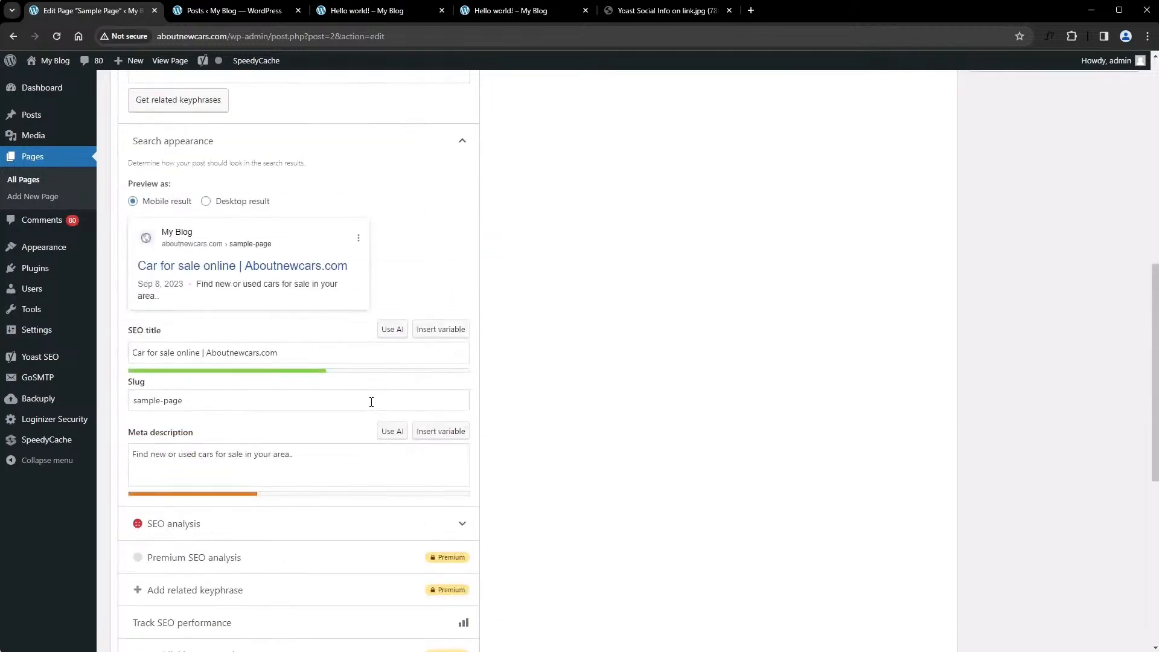
scroll(370, 407, "down", 8)
scroll(370, 412, "down", 3)
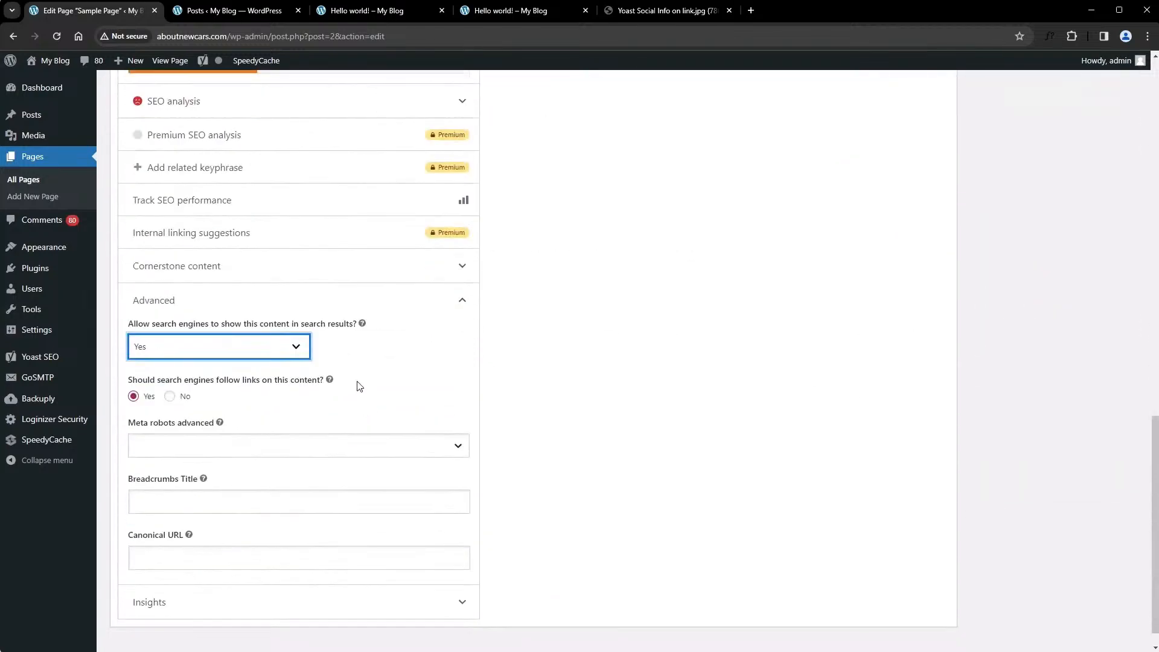
scroll(363, 370, "down", 1)
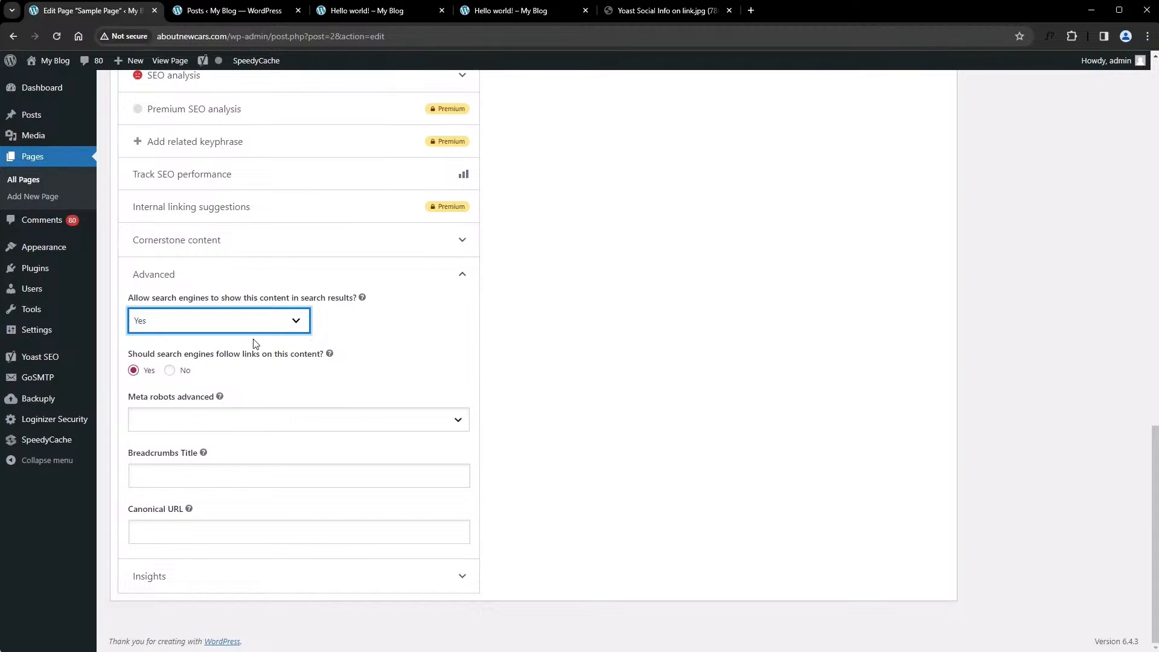
left_click(254, 421)
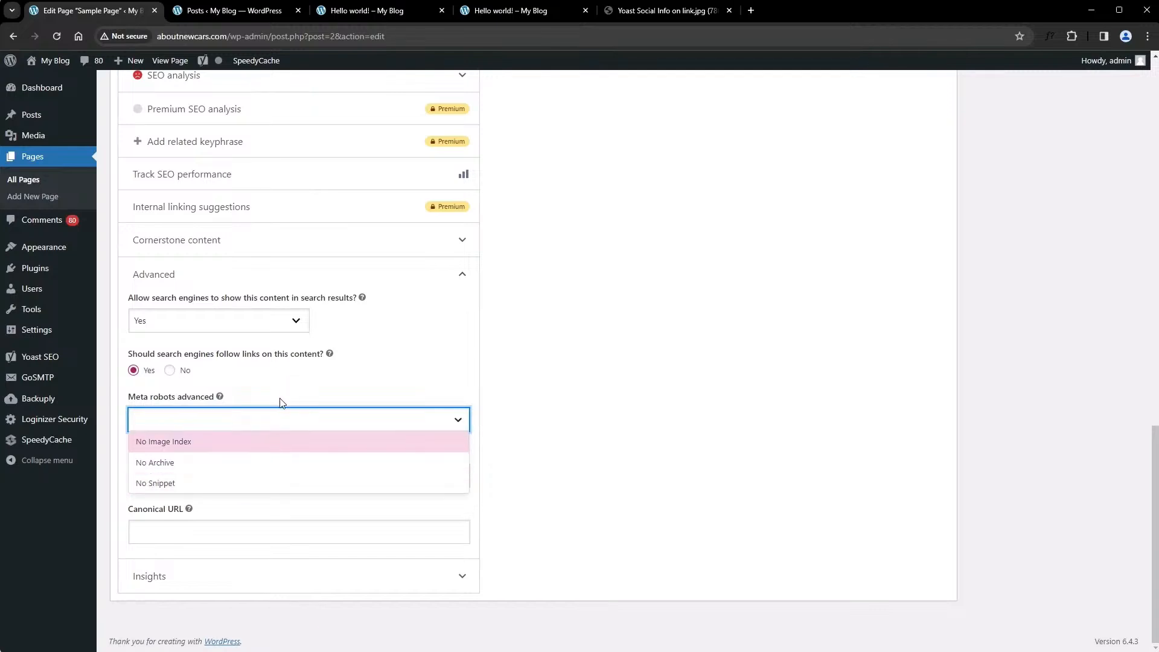
left_click(283, 421)
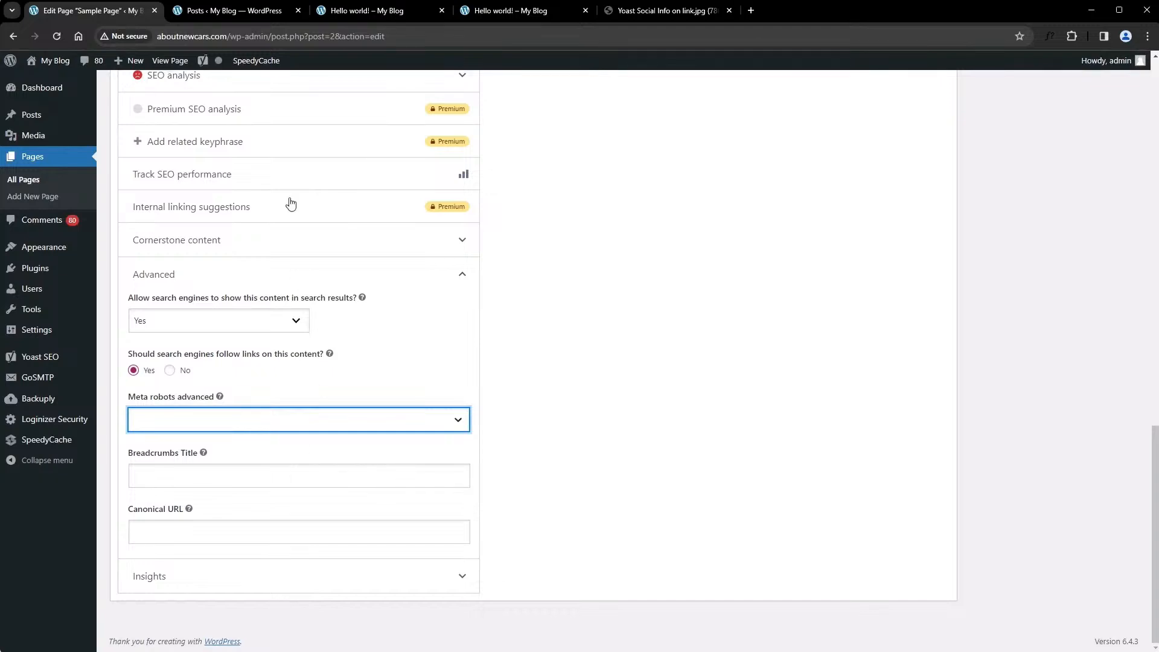
View the posts list and the published "Hello world!" post with its URL, and return to editing the Sample Page
left_click(262, 13)
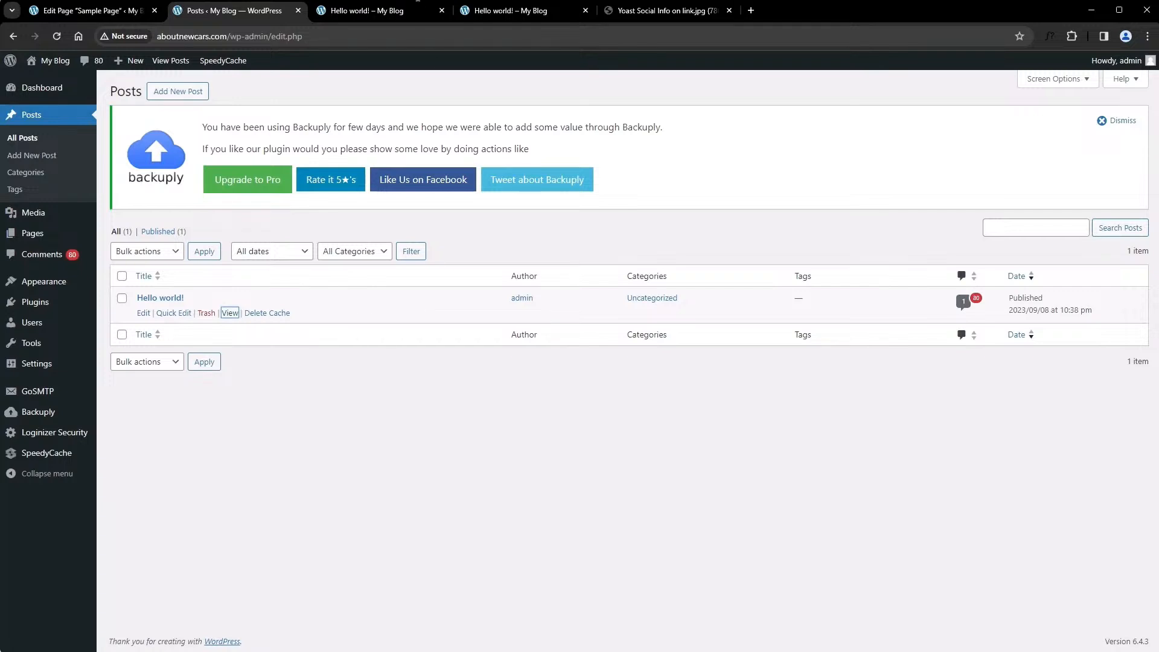
left_click(387, 17)
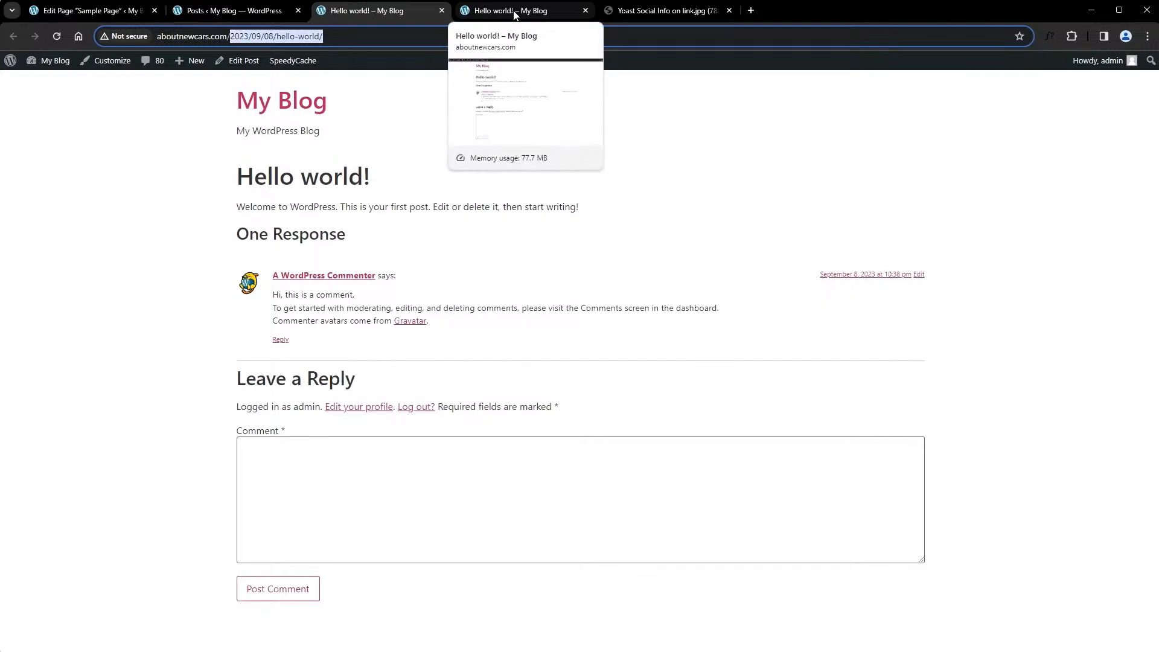
left_click(191, 12)
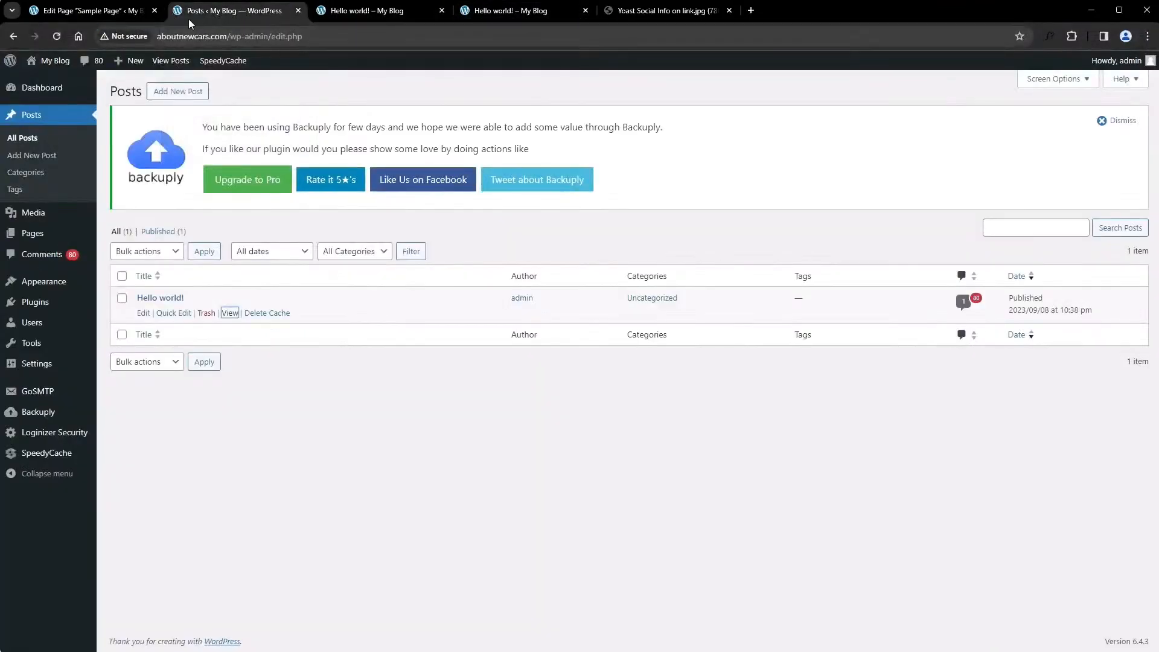
left_click(128, 14)
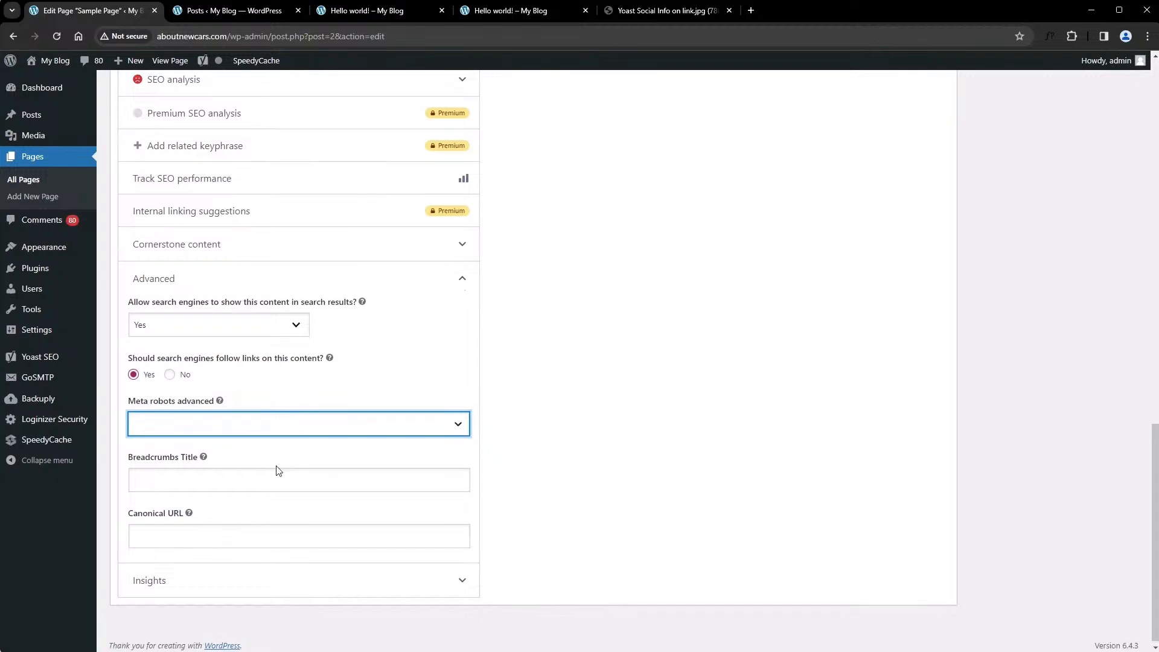
Review the remaining advanced settings, such as Breadcrumbs Title and Canonical URL, along with the page's search appearance
scroll(277, 465, "up", 1)
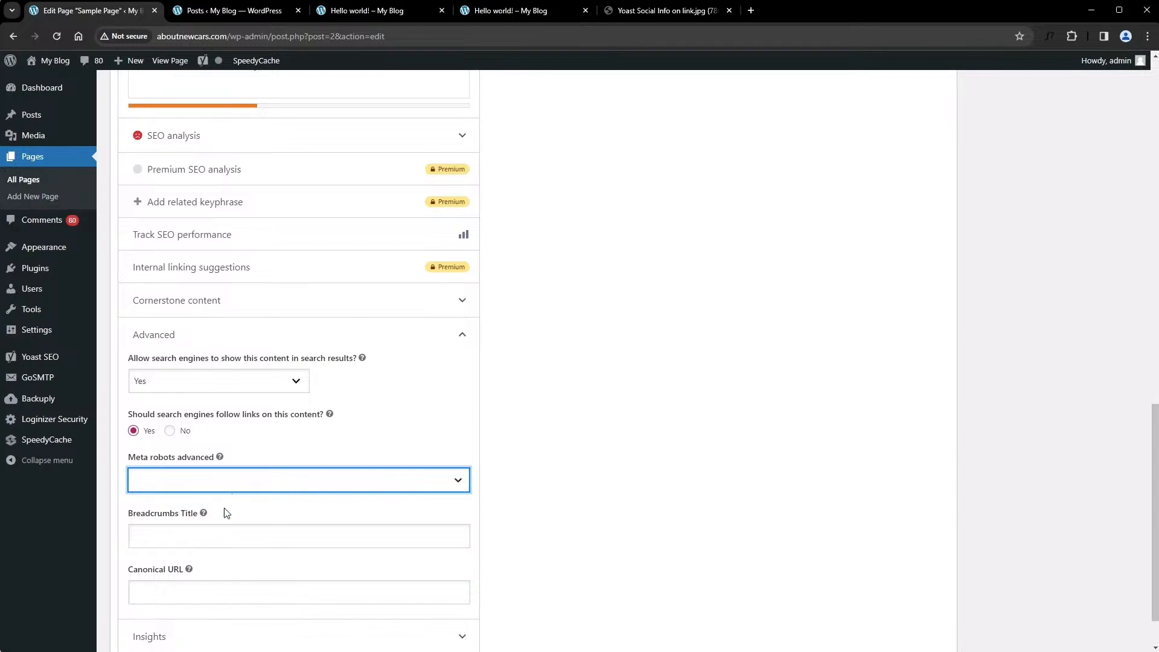
scroll(268, 577, "up", 1)
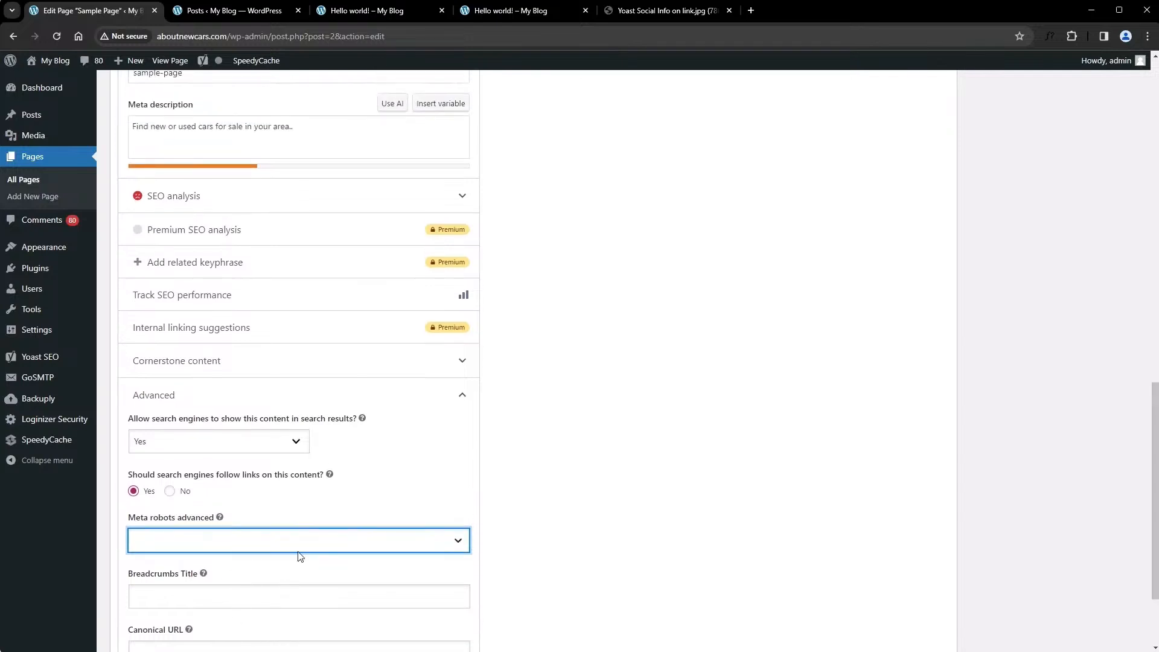
scroll(312, 545, "down", 2)
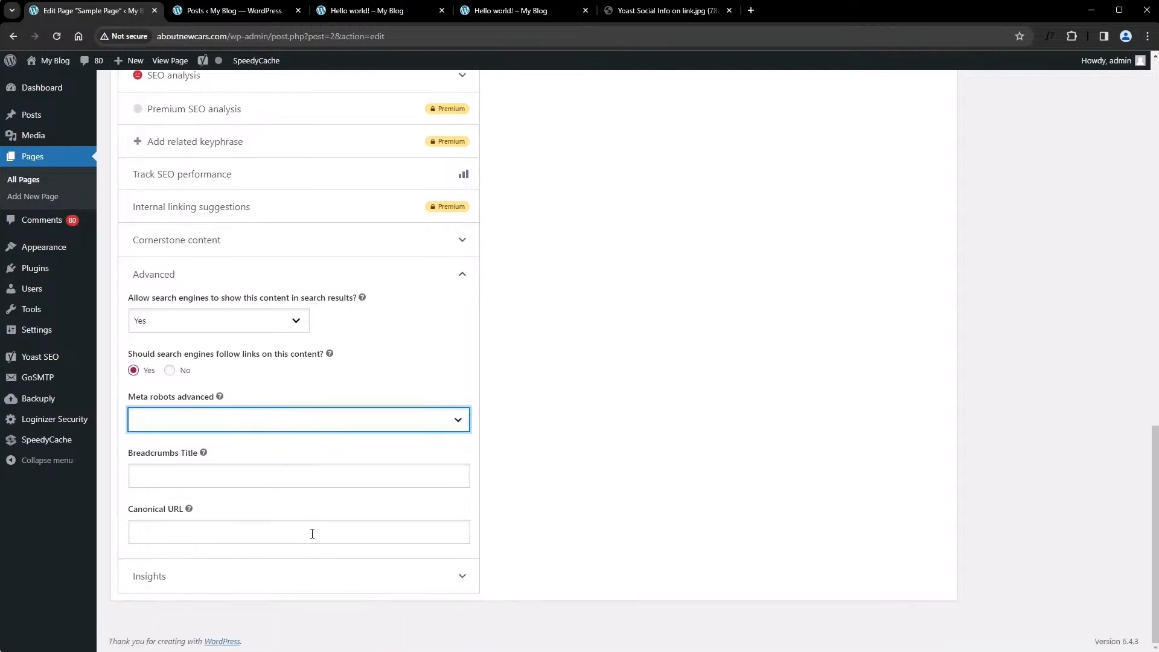
scroll(312, 534, "up", 1)
scroll(312, 533, "up", 4)
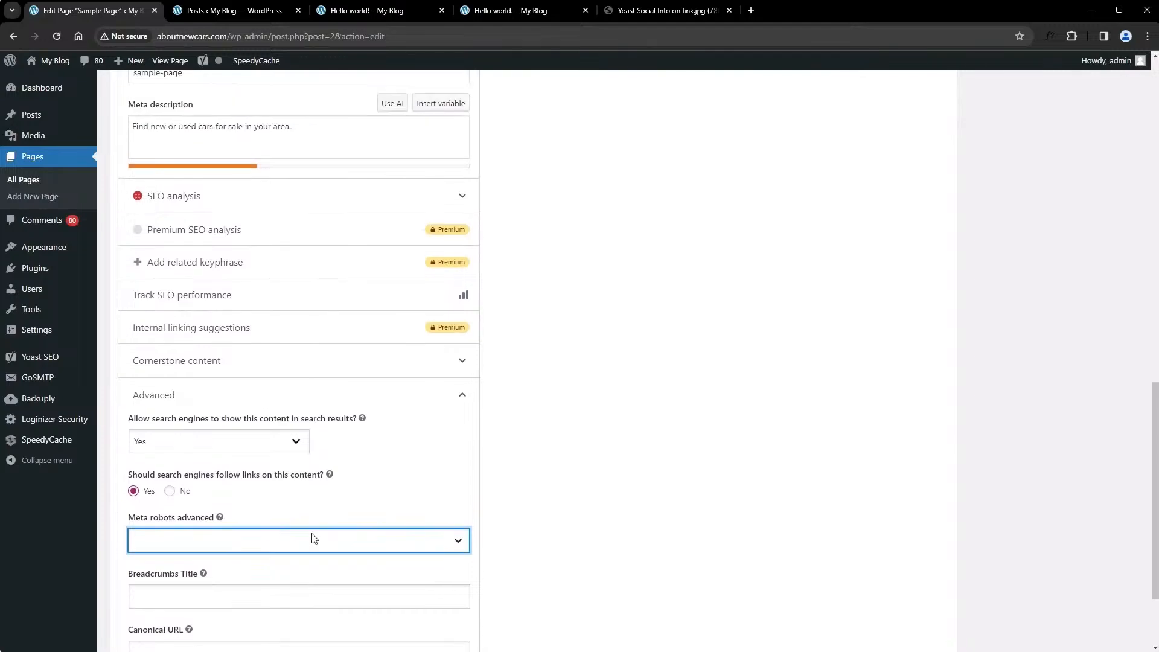
scroll(313, 534, "up", 9)
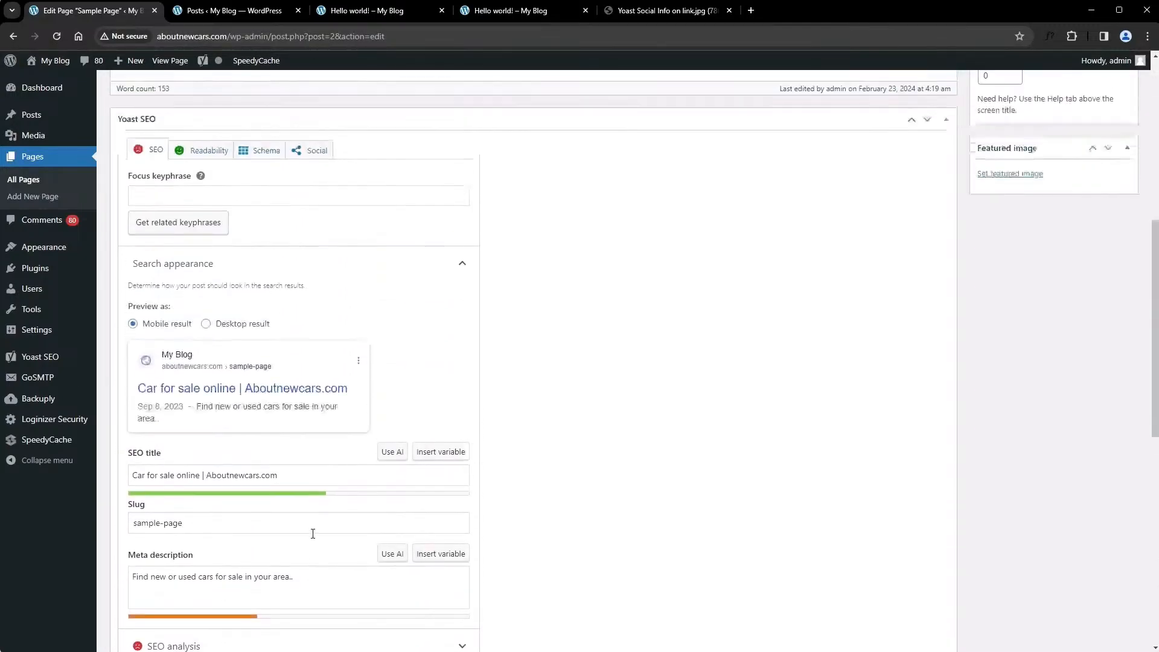
scroll(320, 532, "down", 12)
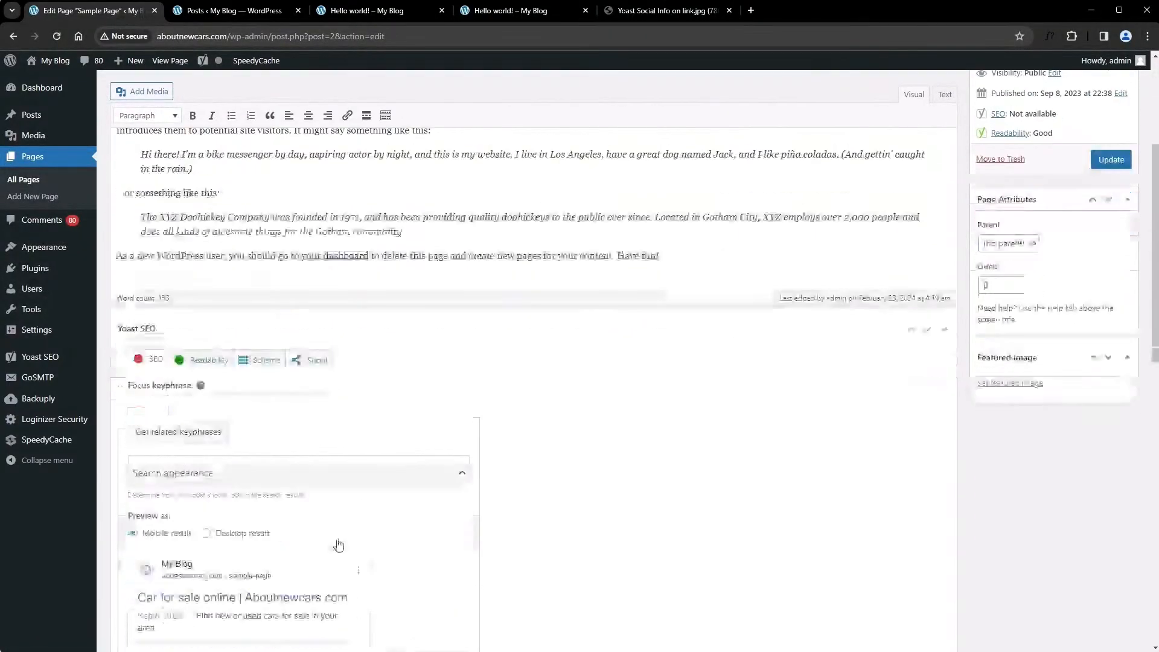
scroll(320, 541, "down", 2)
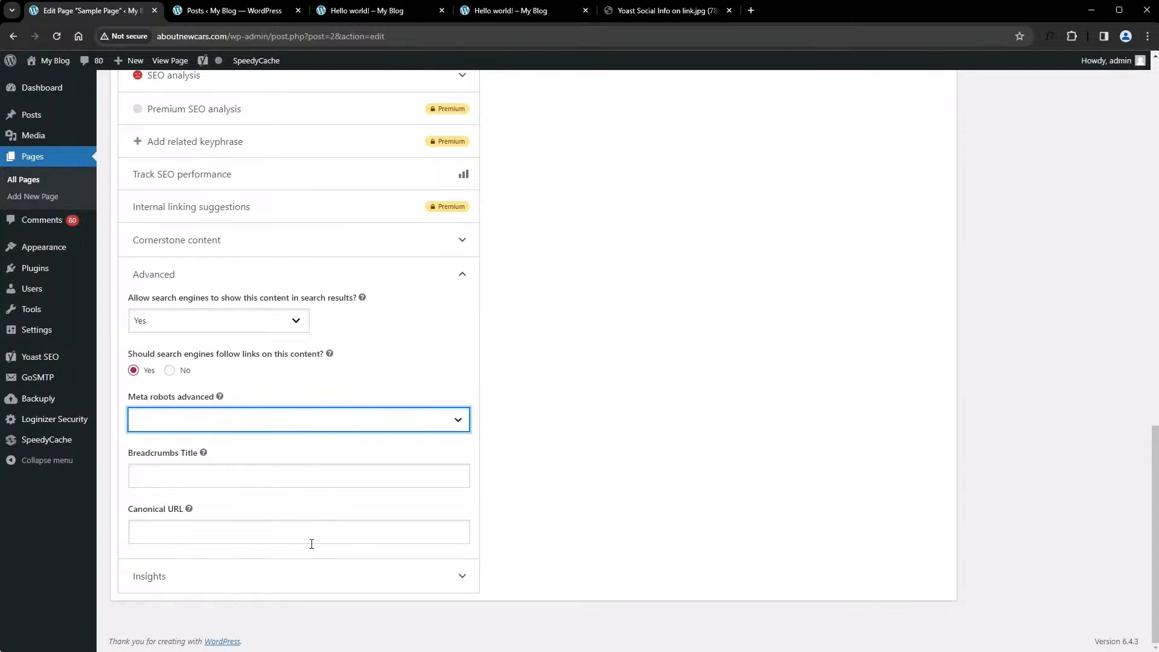
Open the Sample Page's social media appearance settings and examine the social image, title and description
scroll(311, 547, "up", 2)
scroll(311, 545, "up", 8)
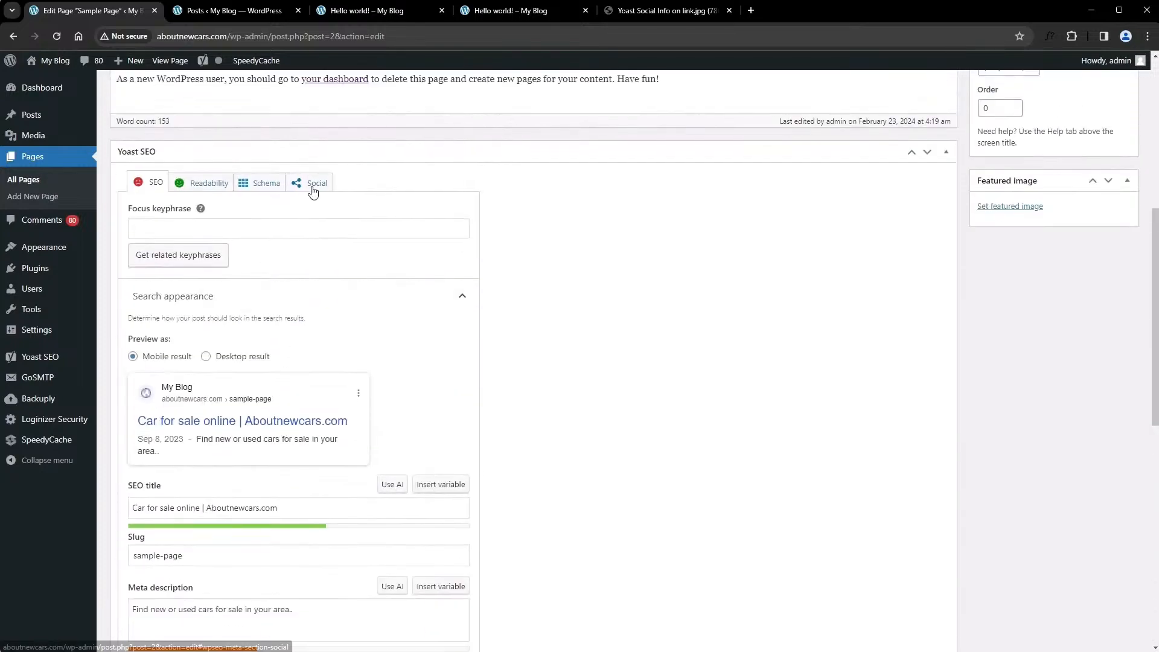
left_click(312, 191)
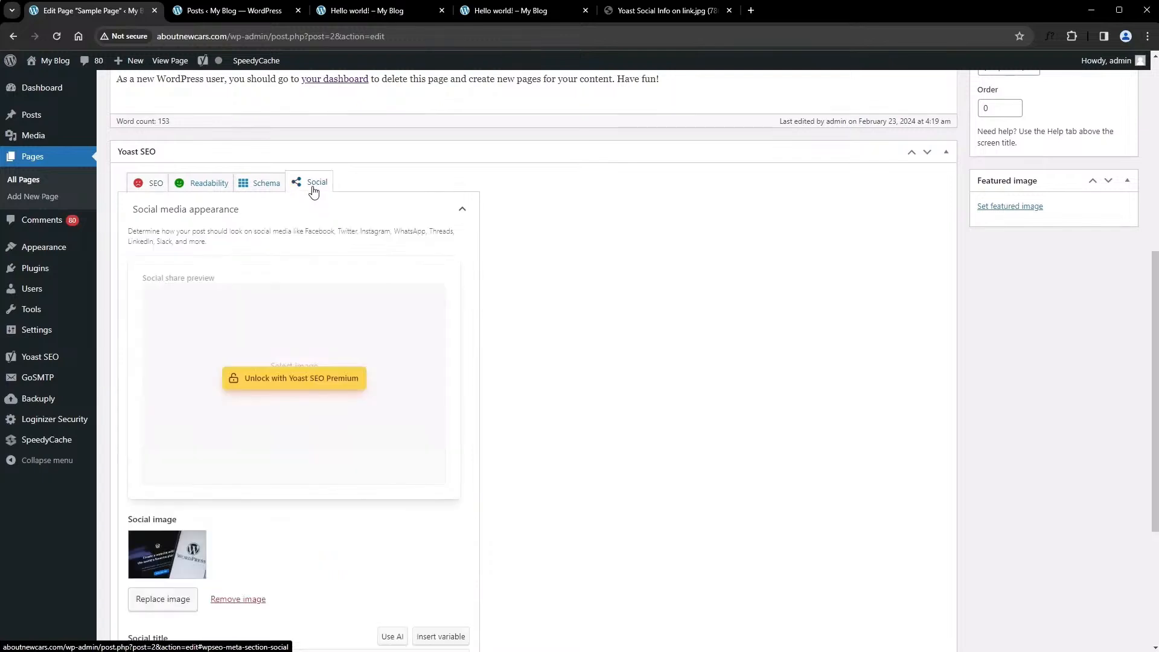
scroll(300, 500, "down", 4)
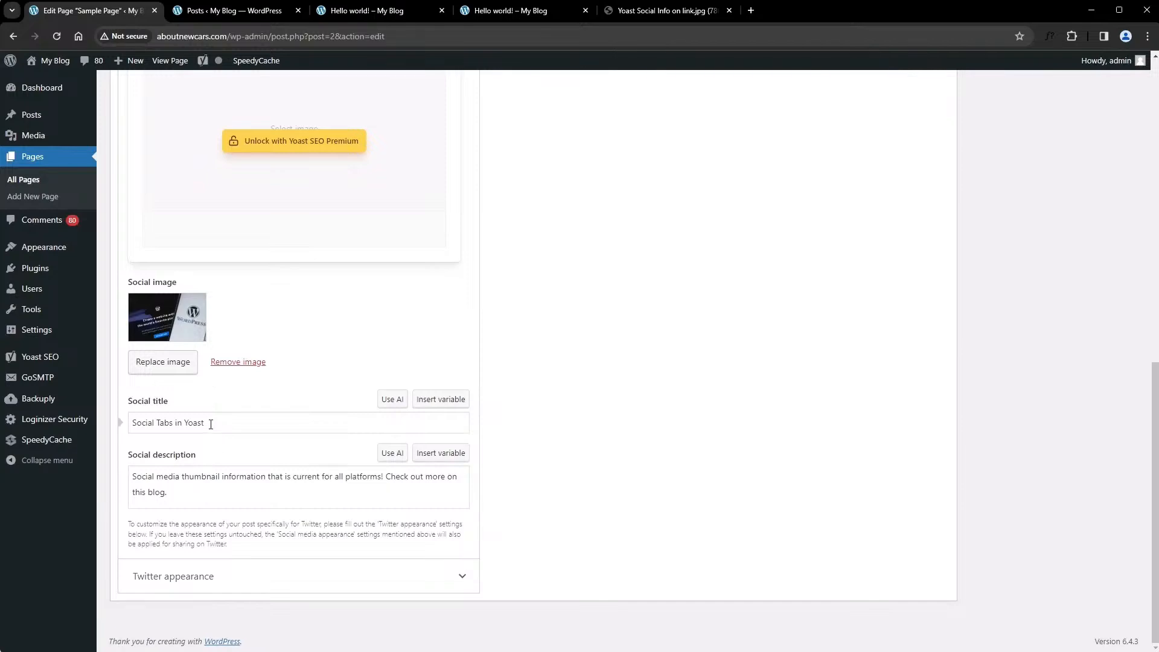
scroll(221, 426, "up", 8)
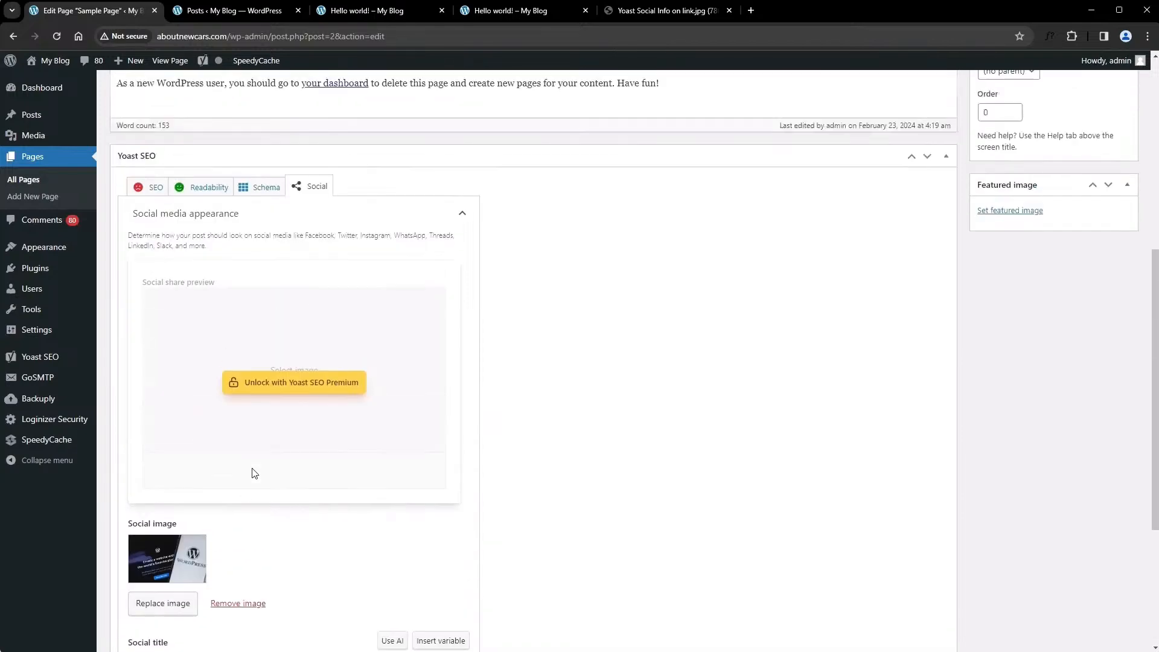
Compare the page's SEO title and meta description with its social title and social description
left_click(145, 427)
scroll(181, 356, "down", 6)
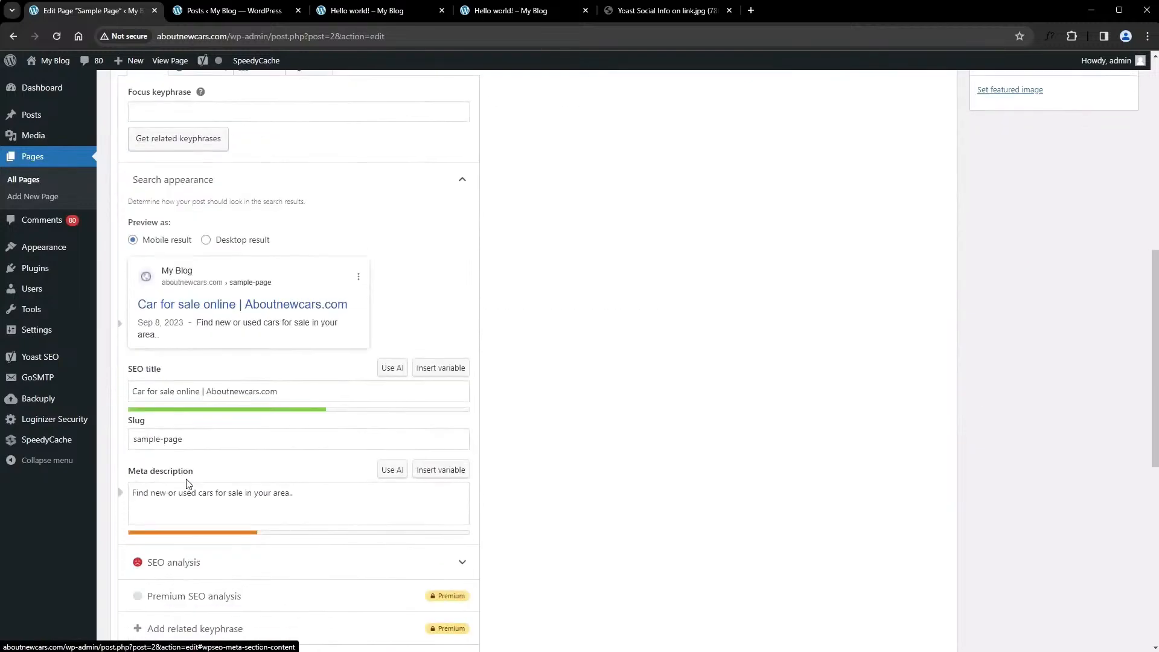
scroll(223, 416, "up", 5)
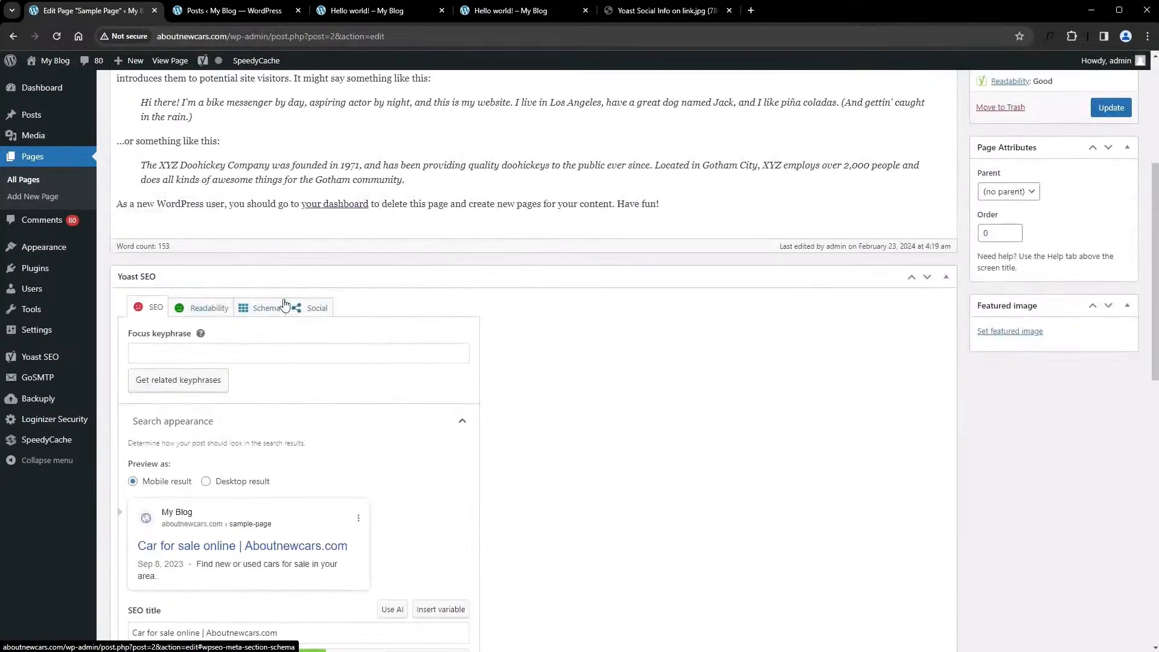
left_click(311, 308)
scroll(252, 461, "down", 6)
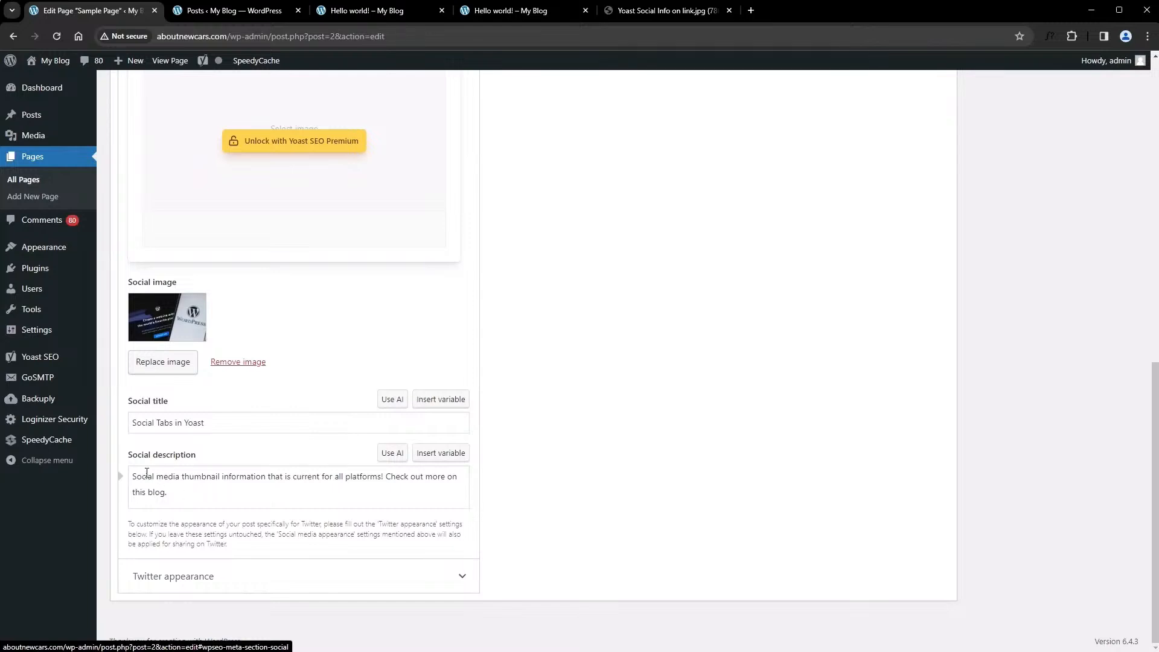
Expand the Sample Page's Twitter appearance settings and examine the Twitter image, title and description fields
left_click(235, 574)
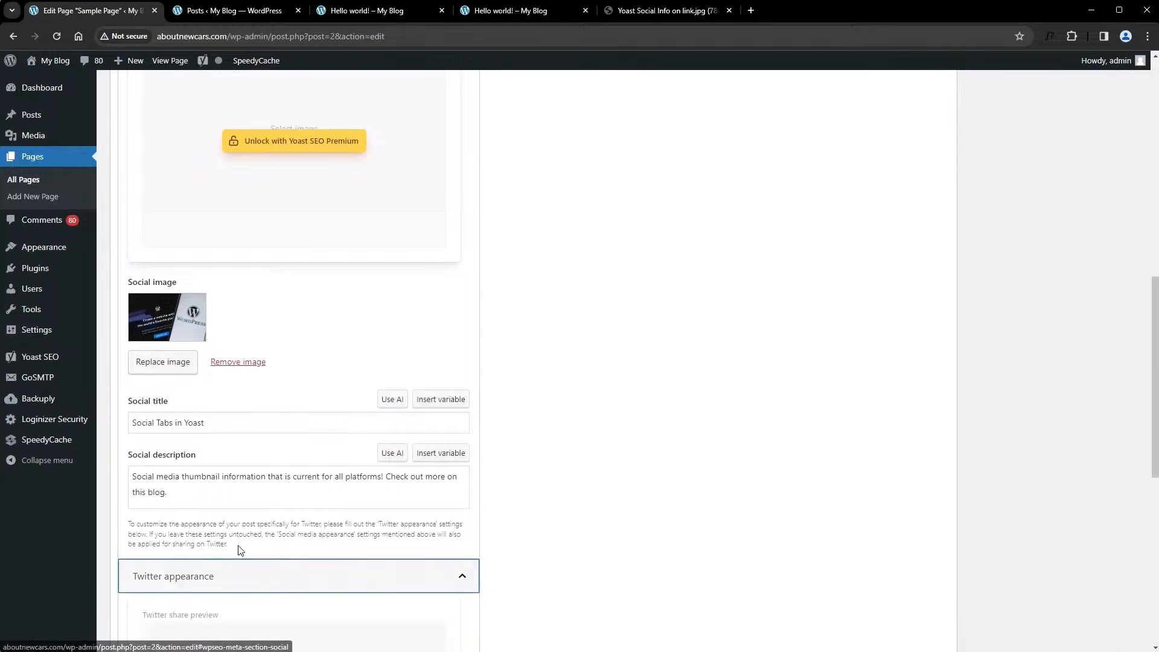
scroll(231, 529, "down", 4)
scroll(231, 529, "down", 4)
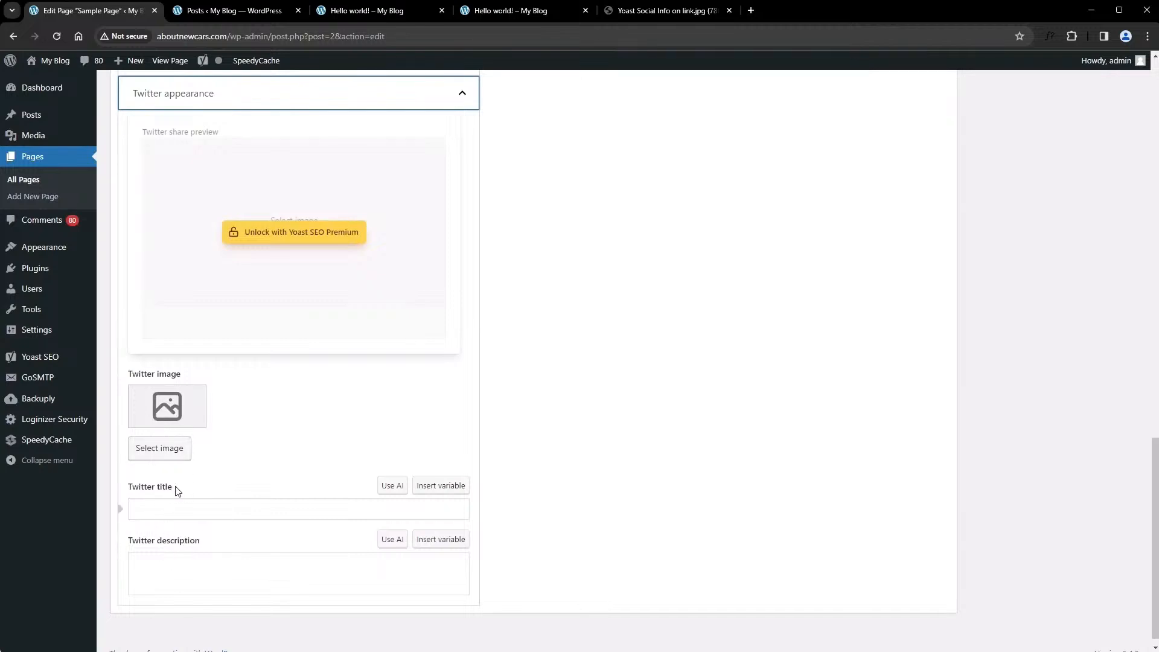
scroll(187, 495, "up", 8)
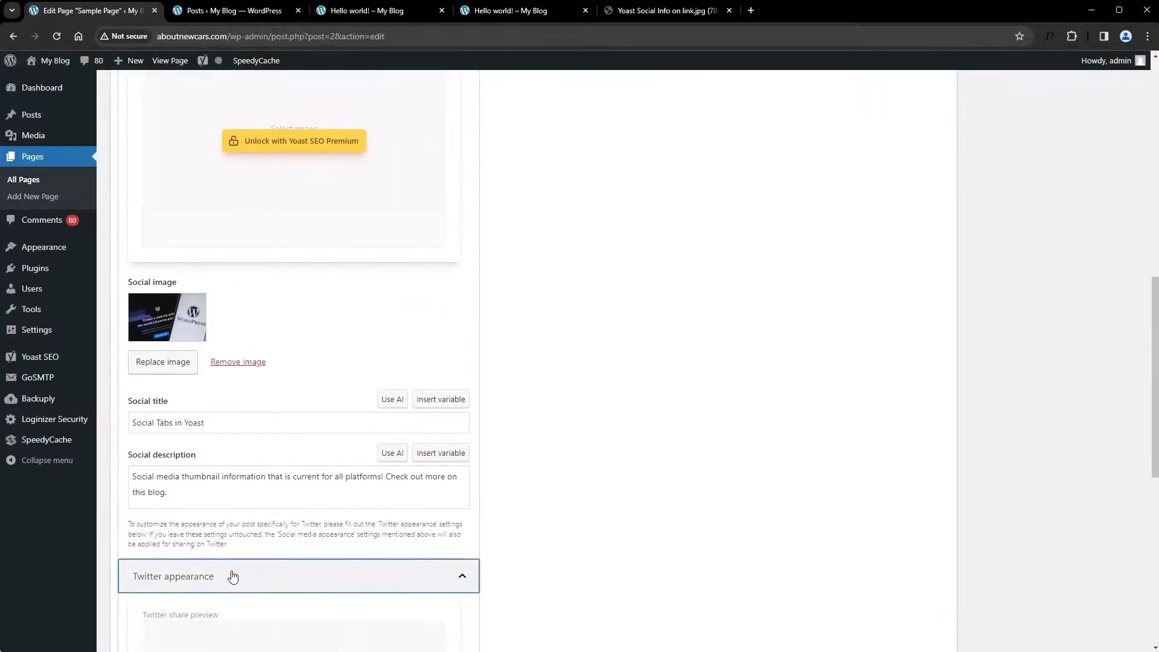
Review the Sample Page's social media appearance settings again, from the share preview to the social image, title and description
scroll(241, 525, "up", 2)
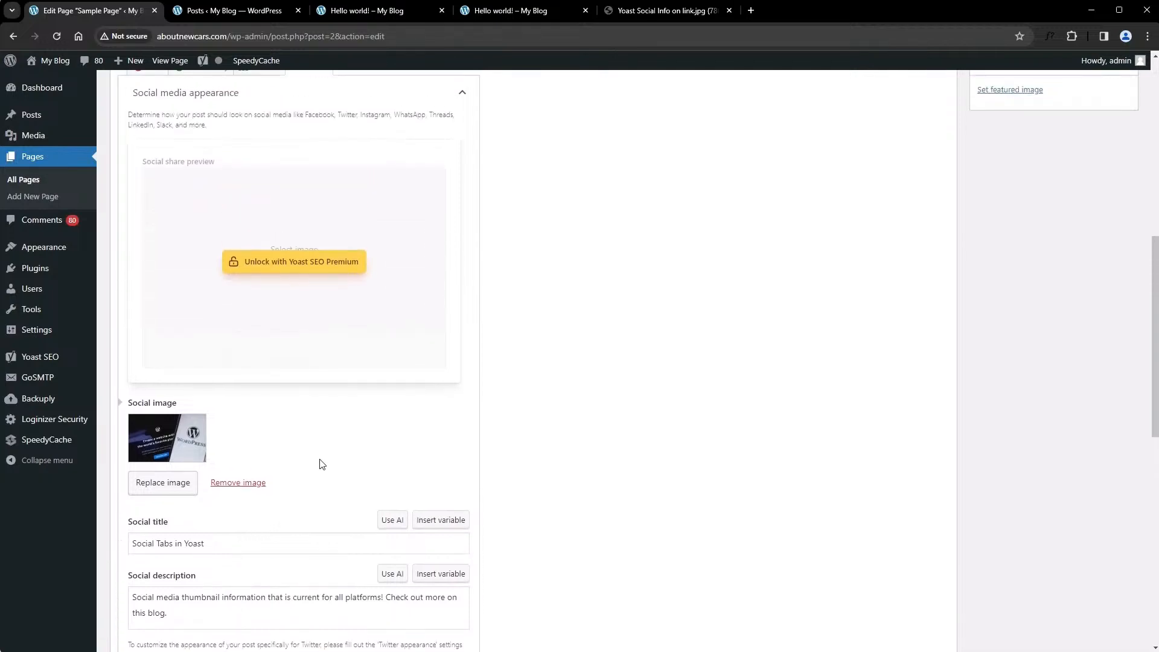
scroll(324, 465, "up", 3)
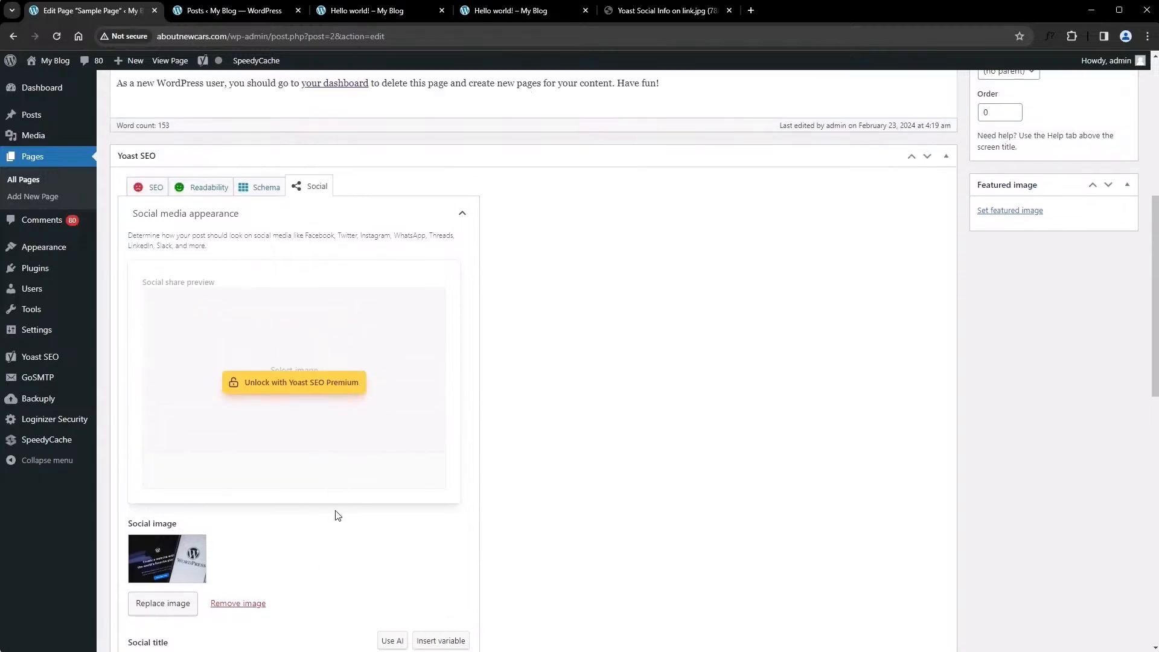
scroll(334, 509, "down", 5)
scroll(323, 487, "up", 4)
scroll(350, 510, "down", 4)
scroll(398, 469, "up", 1)
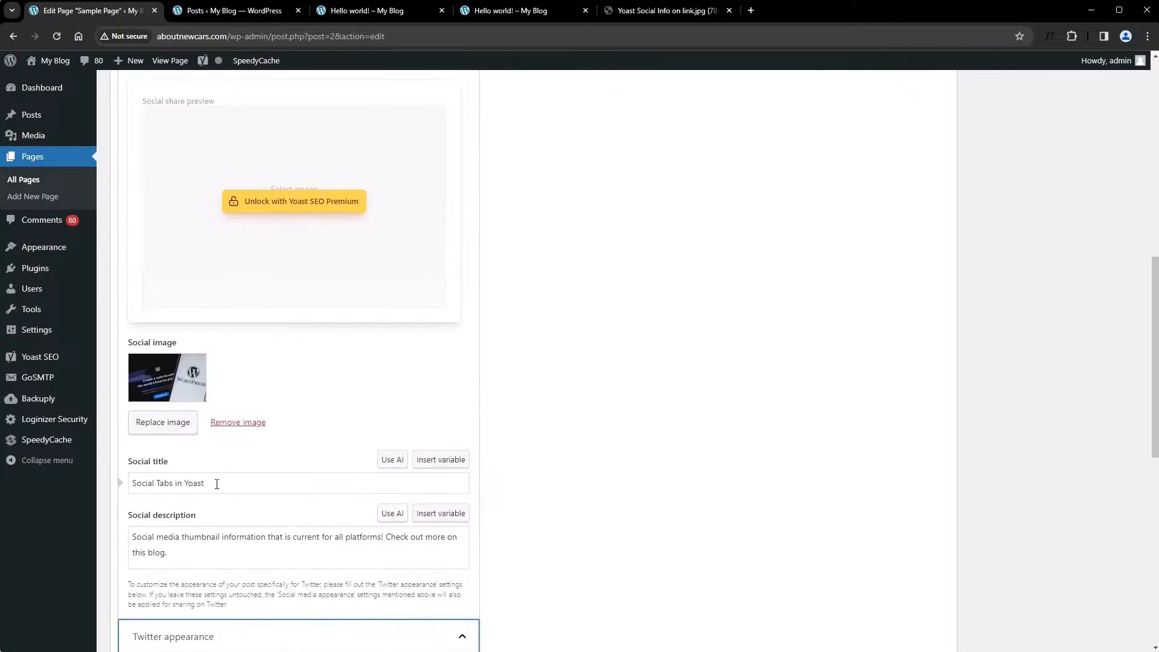
scroll(509, 507, "up", 5)
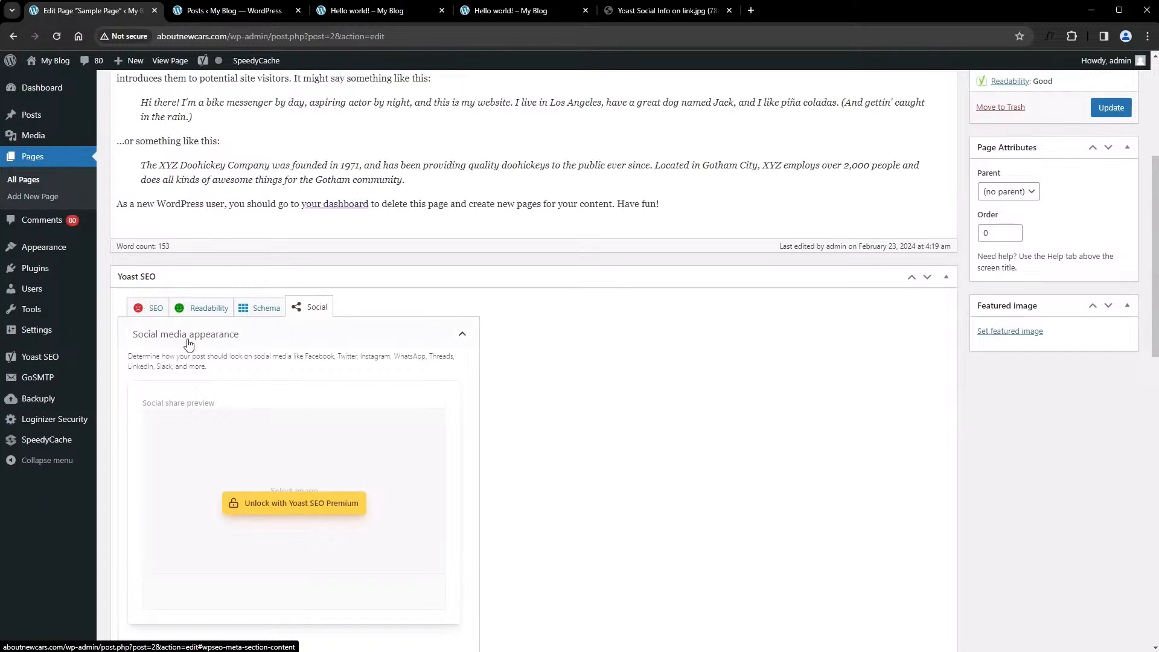
scroll(238, 477, "down", 14)
scroll(238, 526, "up", 15)
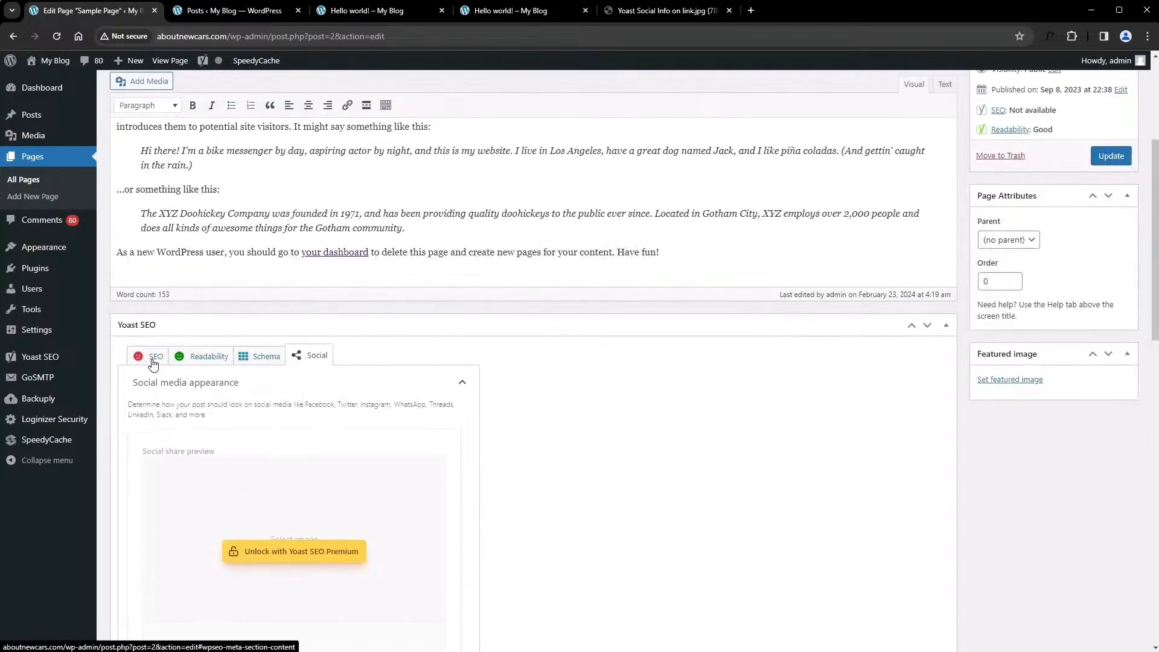
Examine the Sample Page's search appearance with its SEO title, slug and meta description in Yoast's SEO settings
left_click(152, 357)
scroll(280, 449, "down", 5)
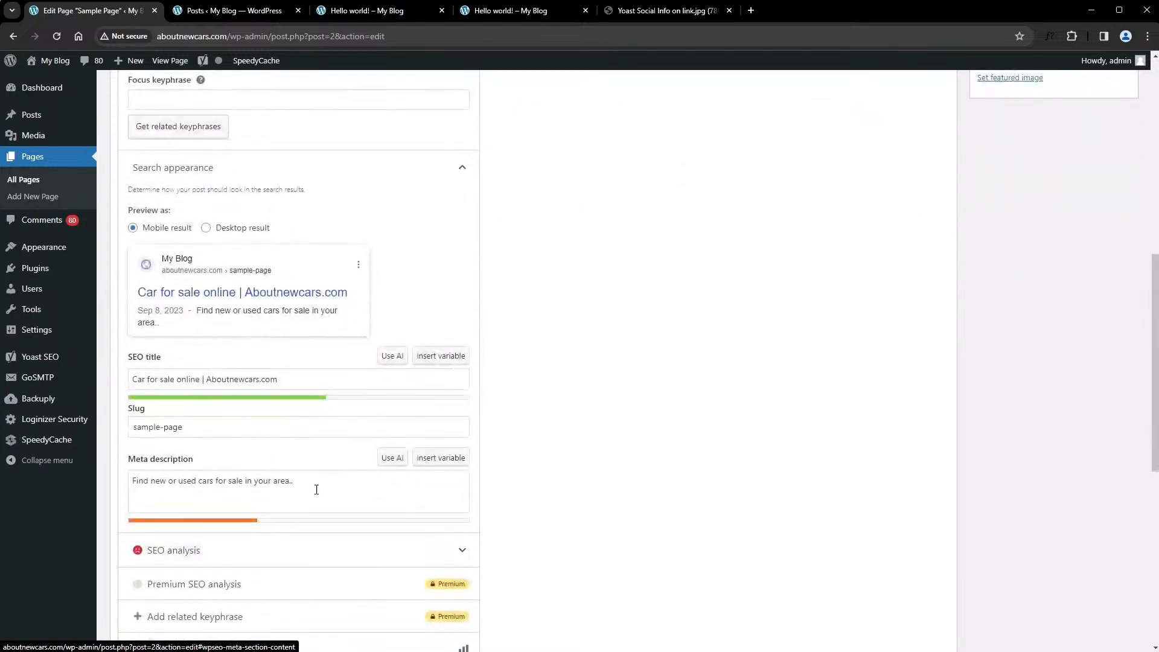
scroll(323, 489, "up", 6)
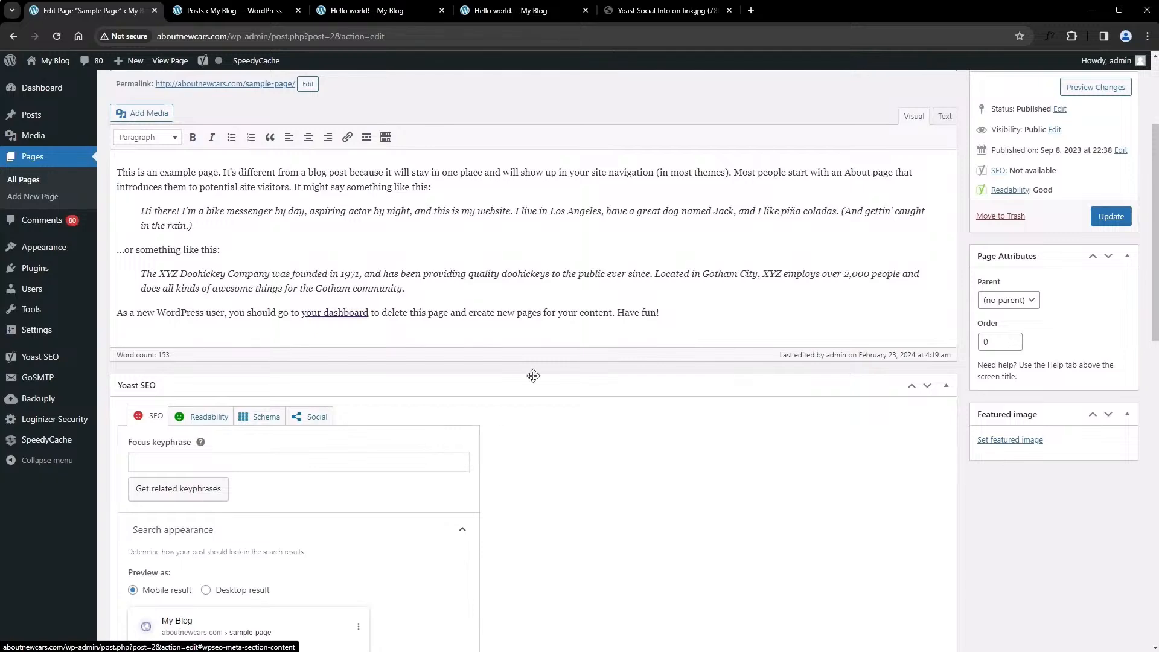
scroll(426, 346, "up", 3)
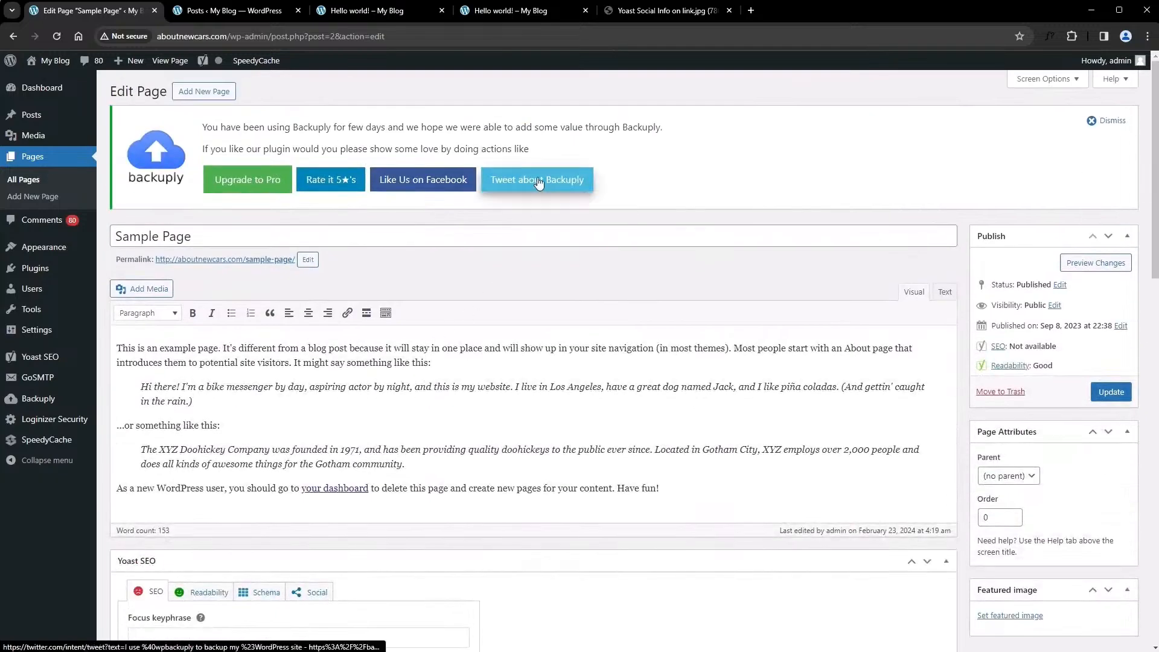
View the annotated Yoast Social Info example image and return to the Sample Page's social media appearance settings
left_click(638, 12)
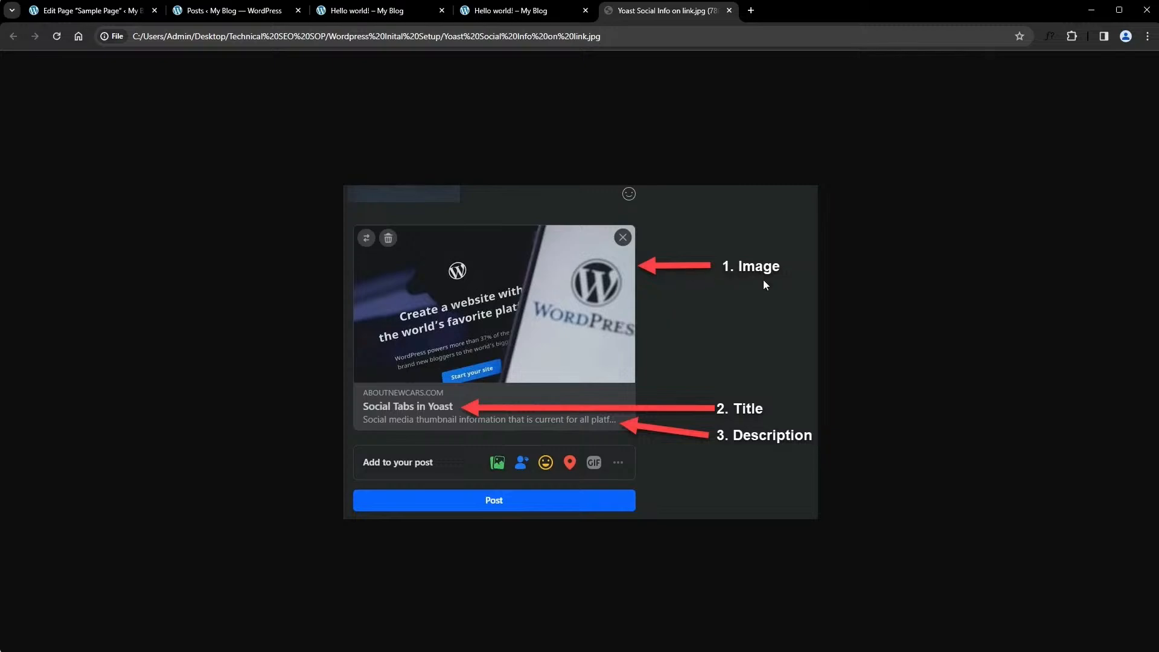
left_click(135, 11)
scroll(290, 440, "down", 4)
scroll(290, 441, "down", 10)
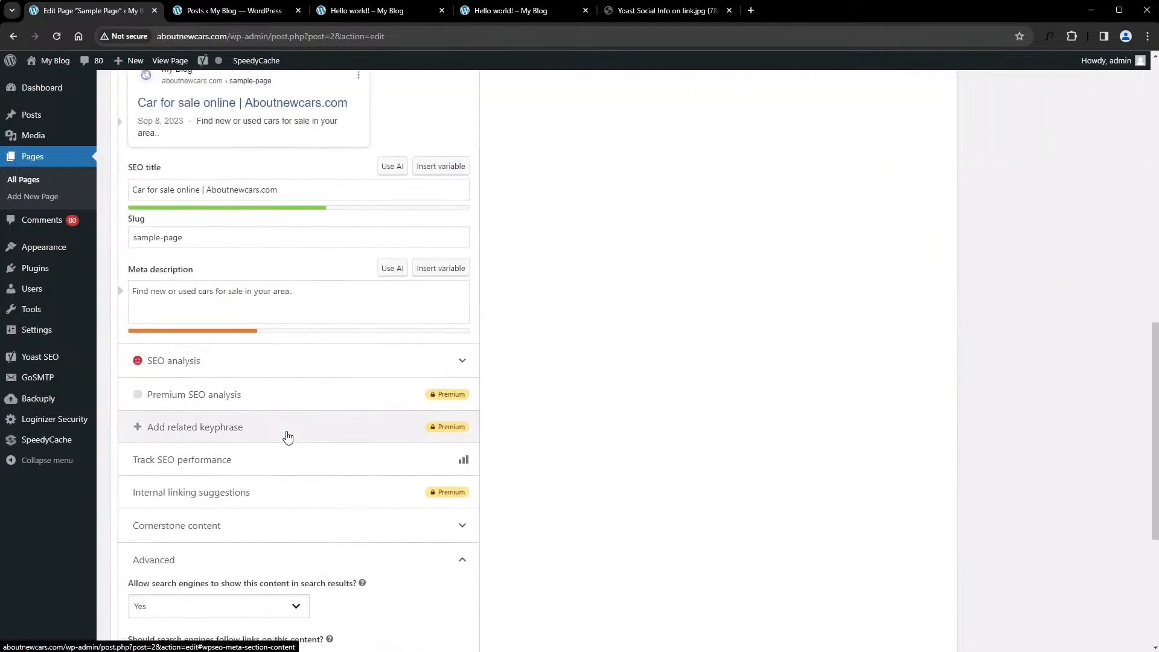
scroll(349, 406, "up", 6)
left_click(316, 110)
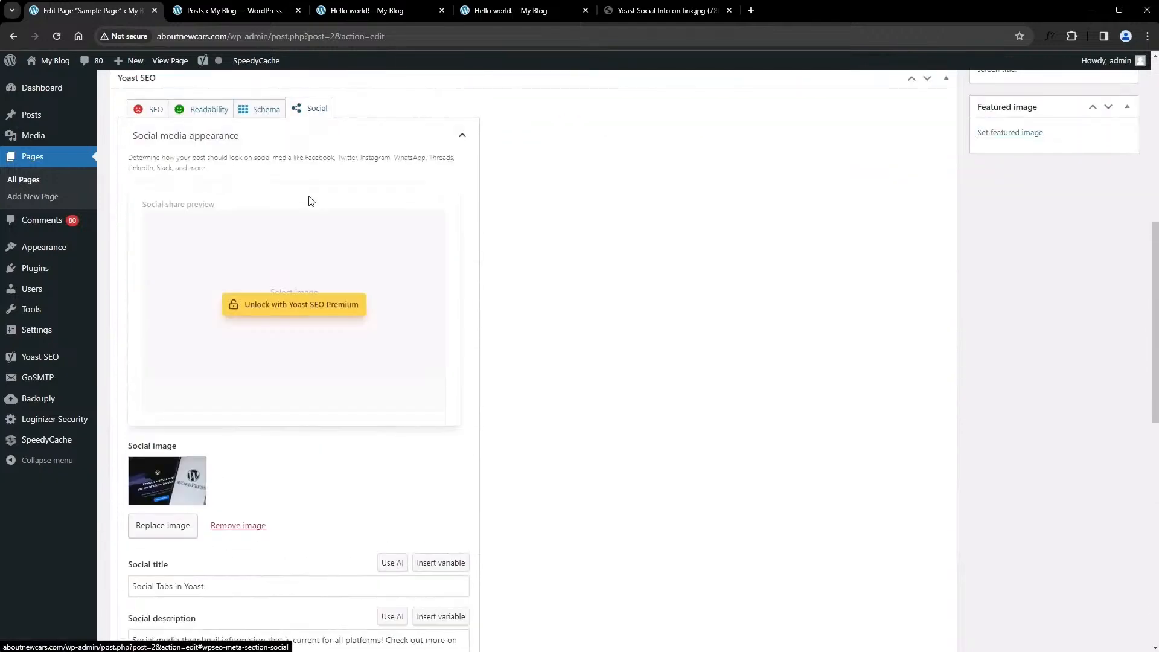
scroll(248, 442, "down", 4)
scroll(952, 375, "up", 6)
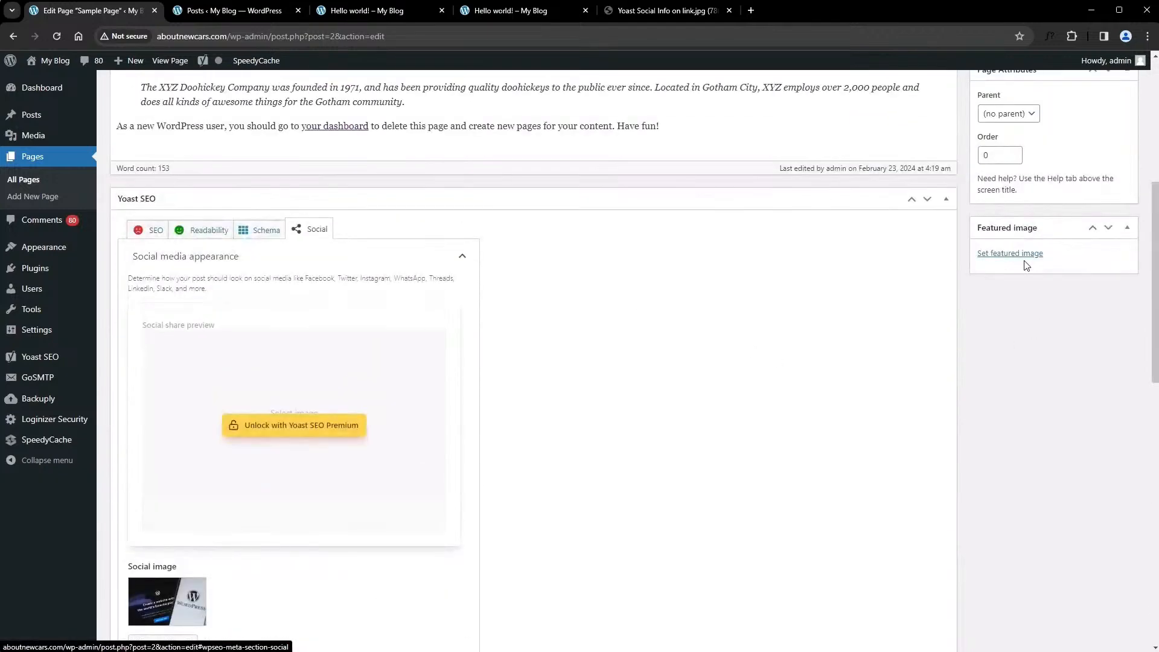
Check the annotated example image once more, and look through the Sample Page's content, social and Twitter appearance settings
left_click(643, 12)
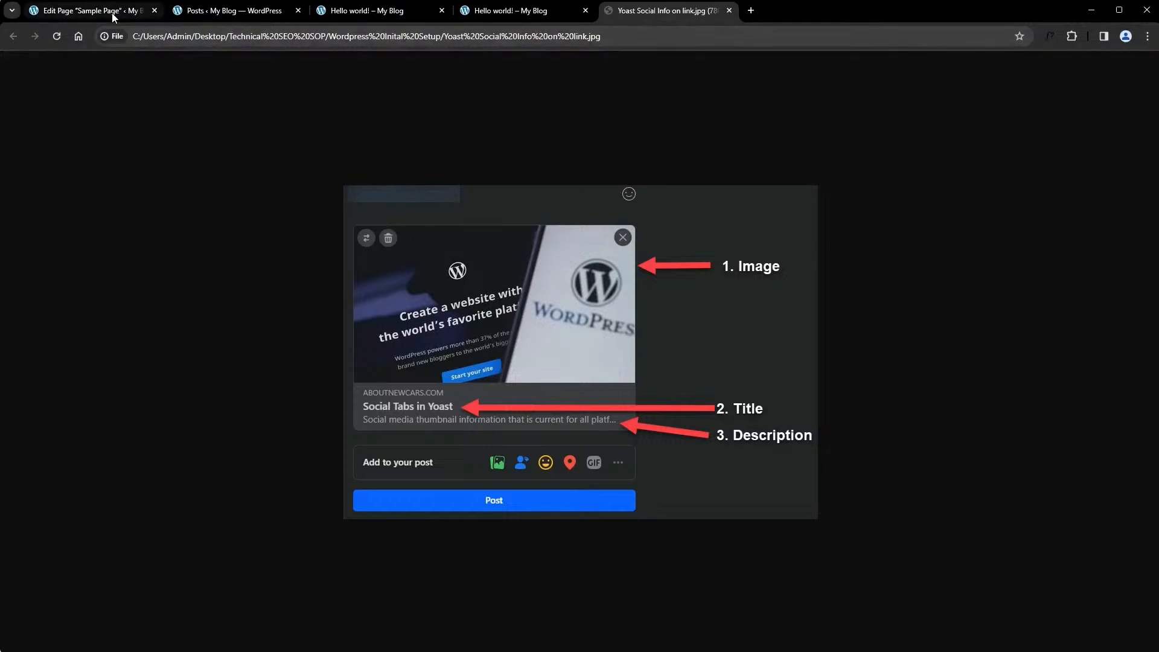
mouse_move(111, 16)
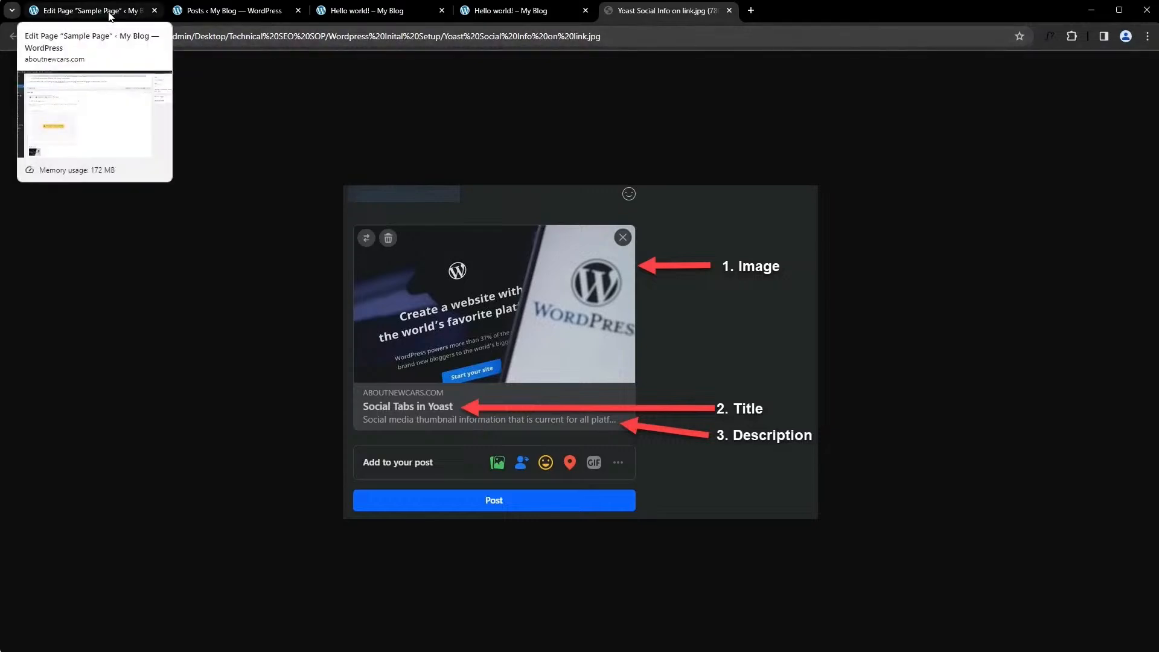
left_click(111, 16)
scroll(202, 333, "up", 6)
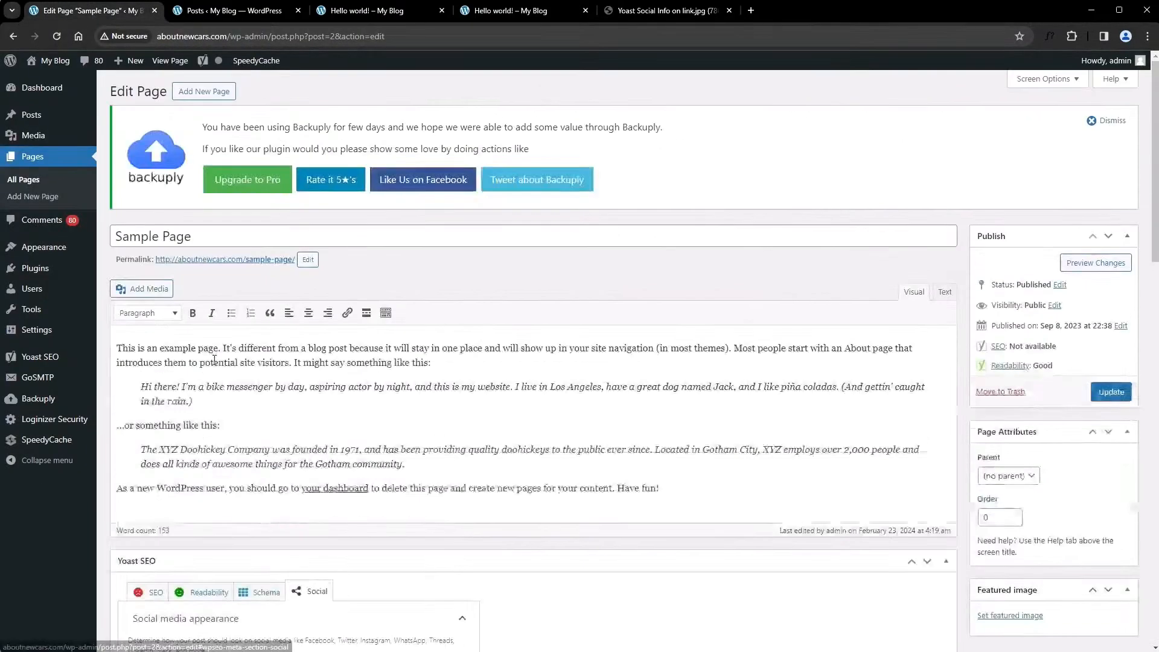
mouse_move(57, 96)
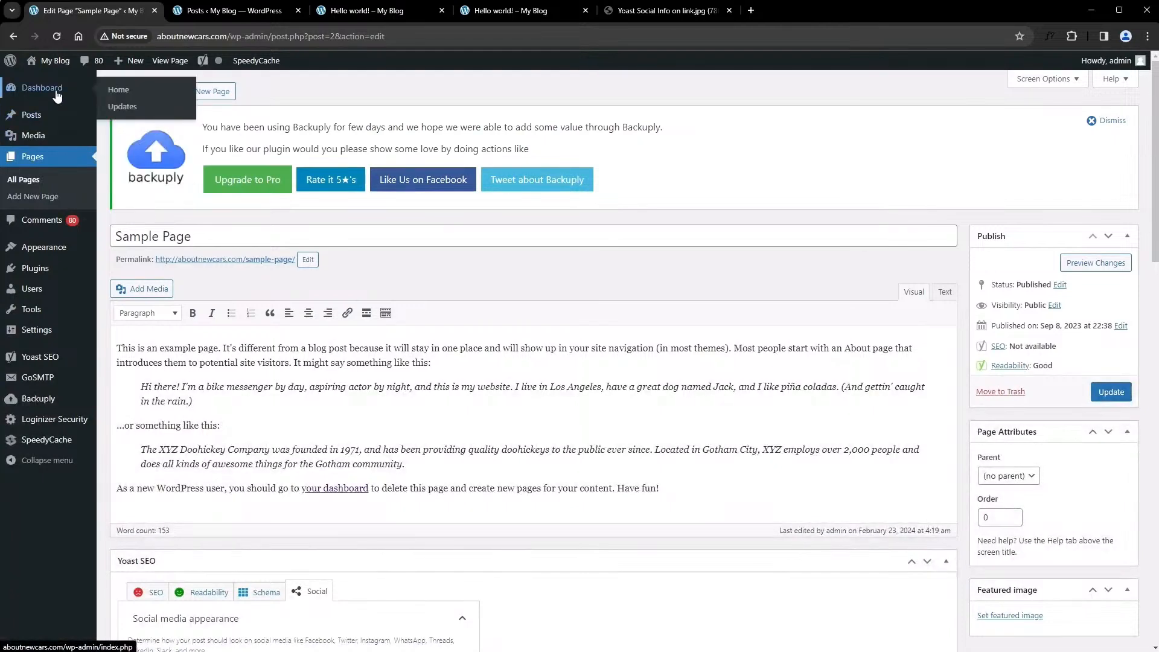
scroll(336, 460, "down", 15)
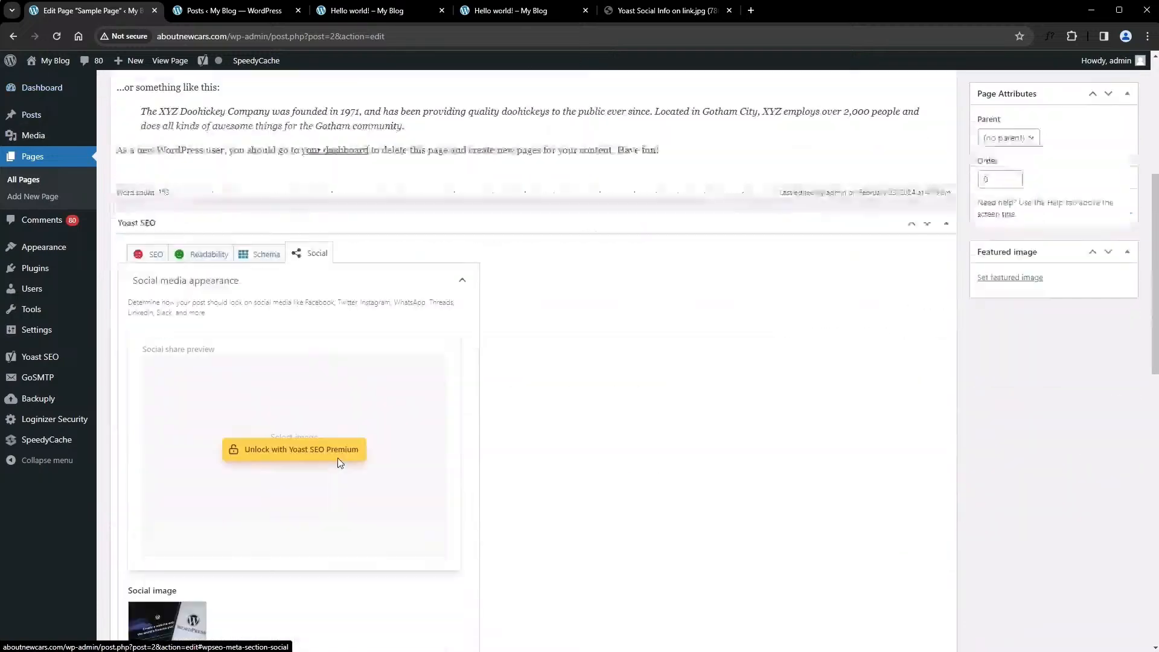
scroll(337, 459, "down", 5)
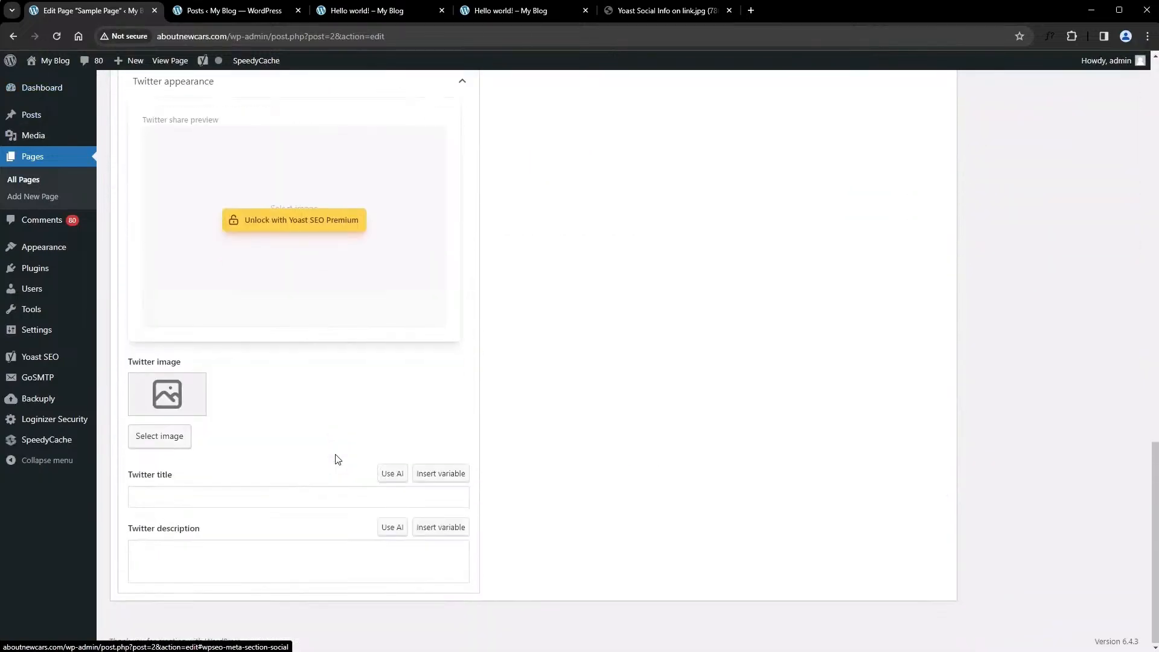
scroll(337, 460, "up", 12)
scroll(336, 460, "up", 4)
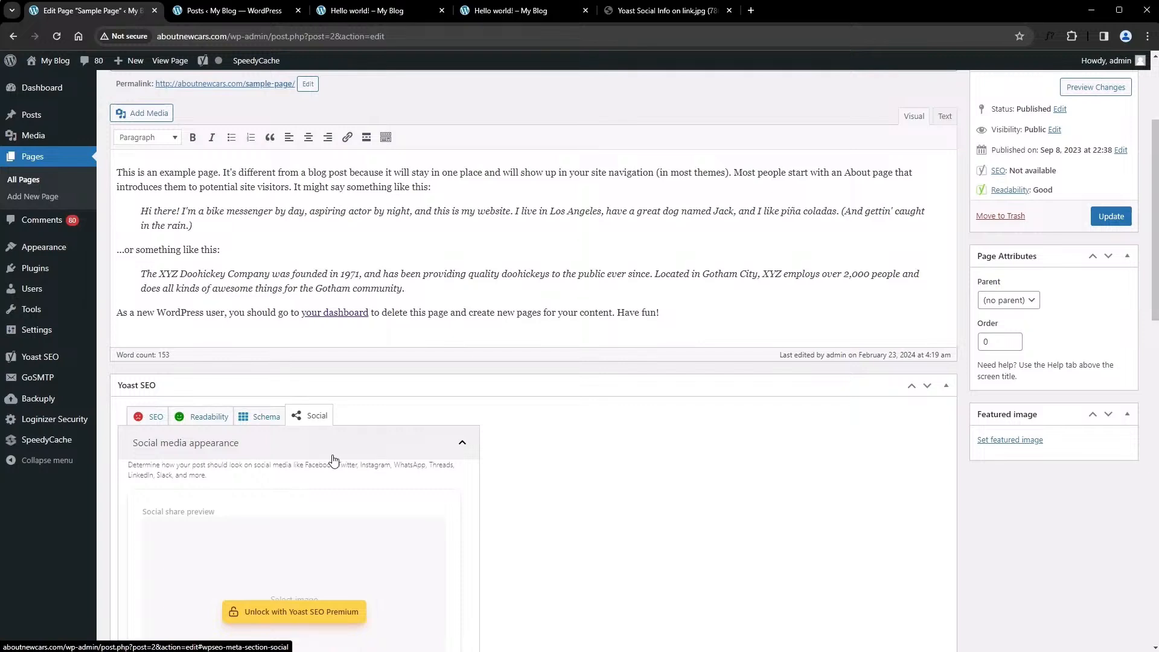
Visit the live site, open its homepage settings in the customizer and set the homepage to display the latest posts
mouse_move(50, 68)
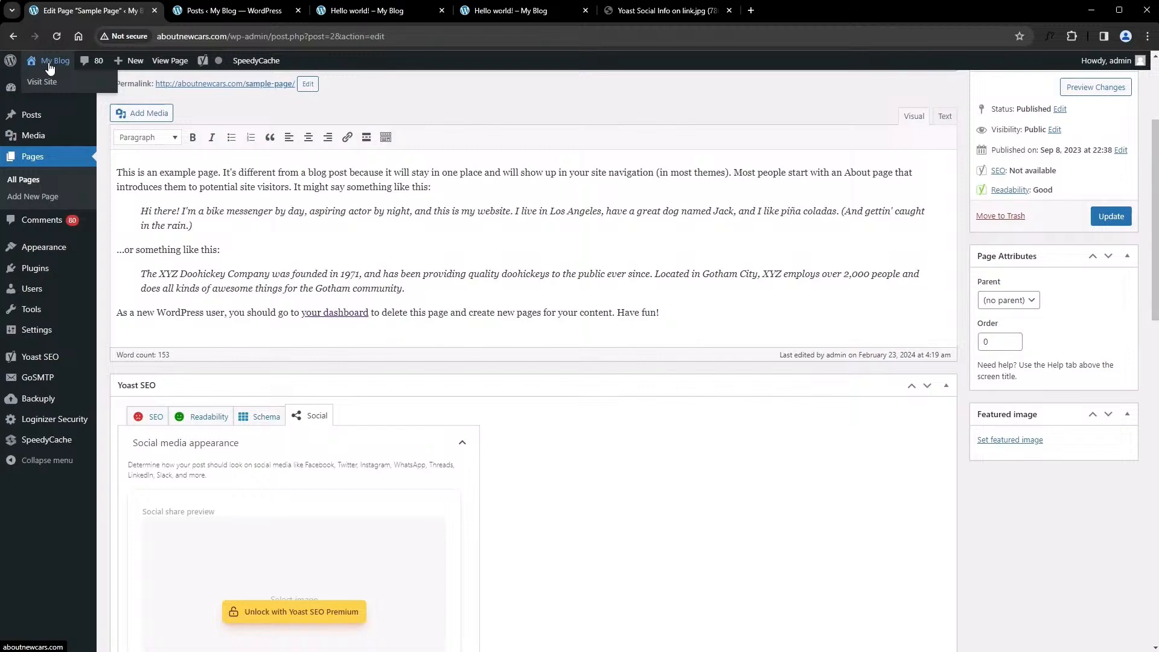
left_click(50, 63)
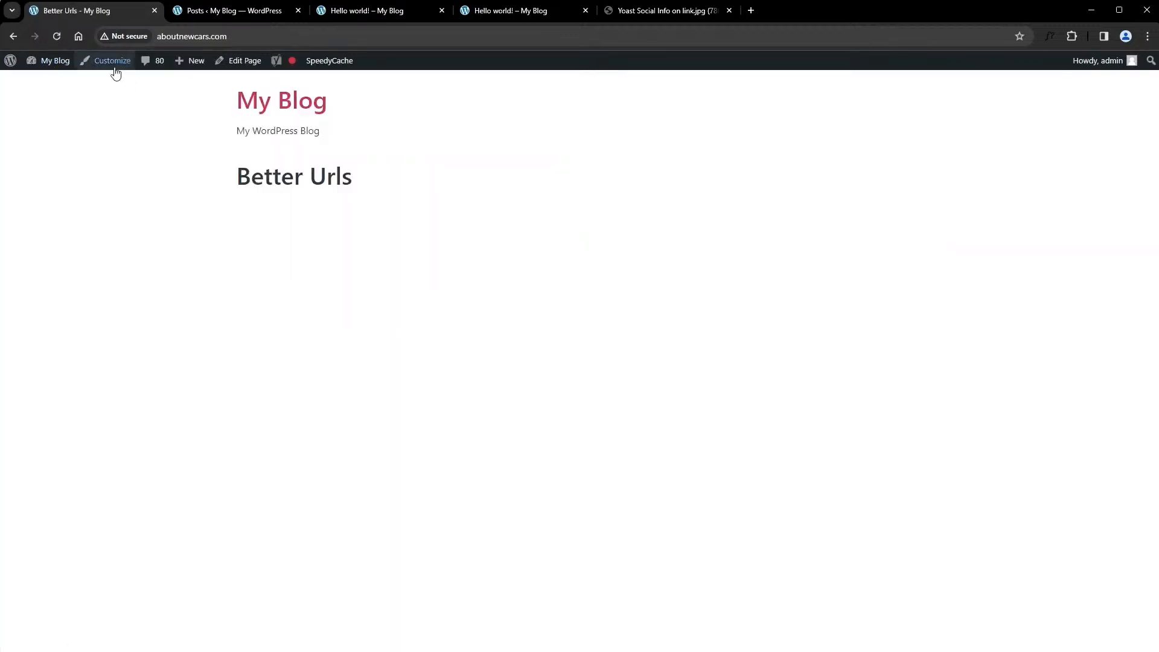
mouse_move(74, 65)
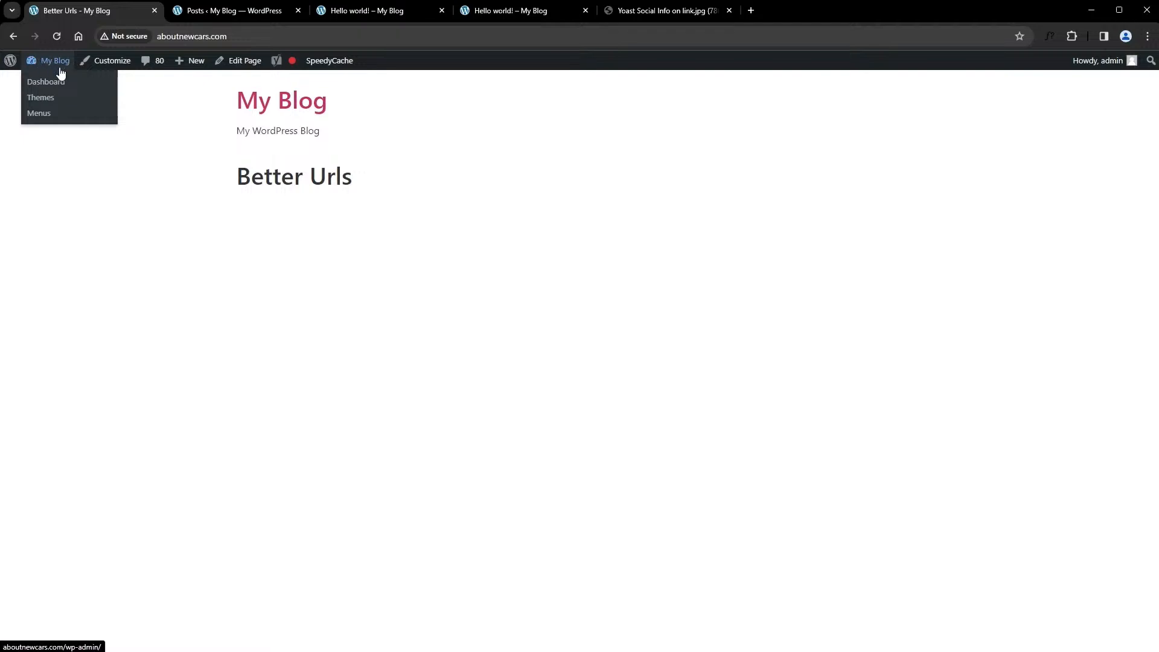
left_click(111, 61)
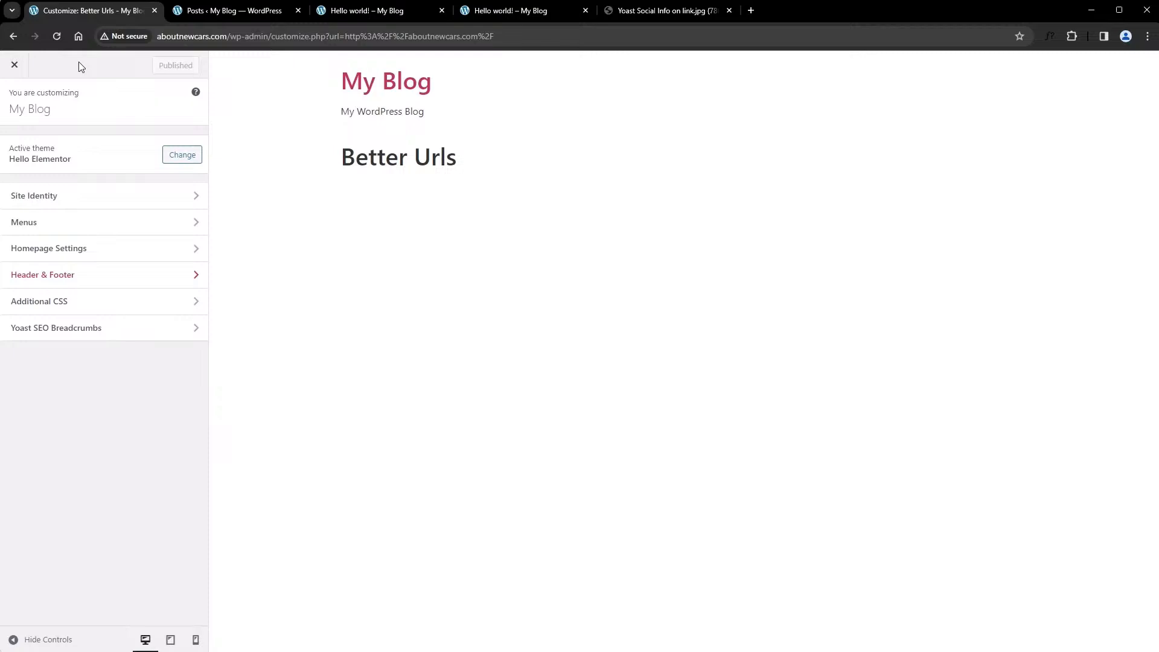
left_click(106, 256)
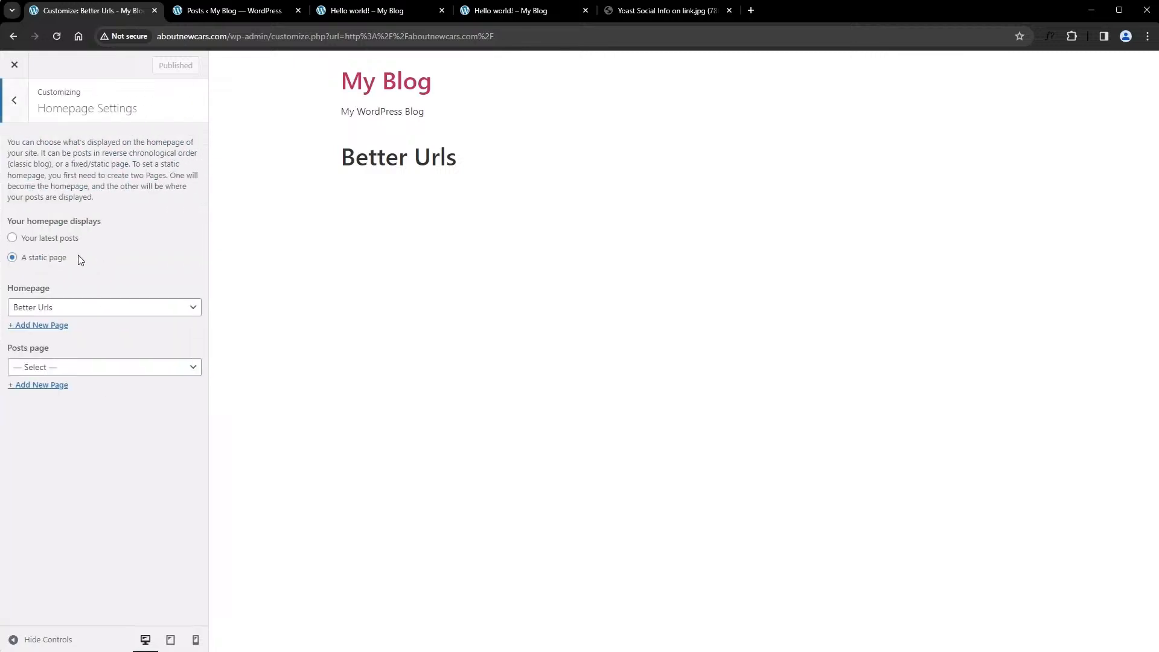
left_click(12, 237)
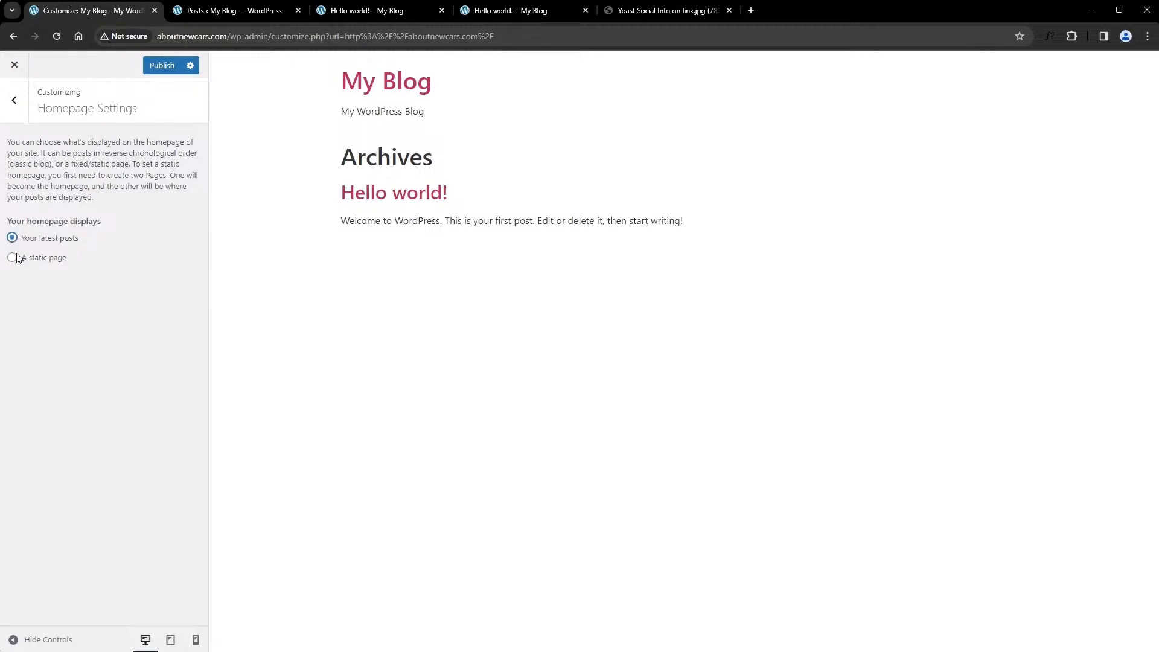
Set the homepage to the static page Better Urls, publish the change and close the customizer
left_click(17, 259)
left_click(67, 309)
left_click(72, 327)
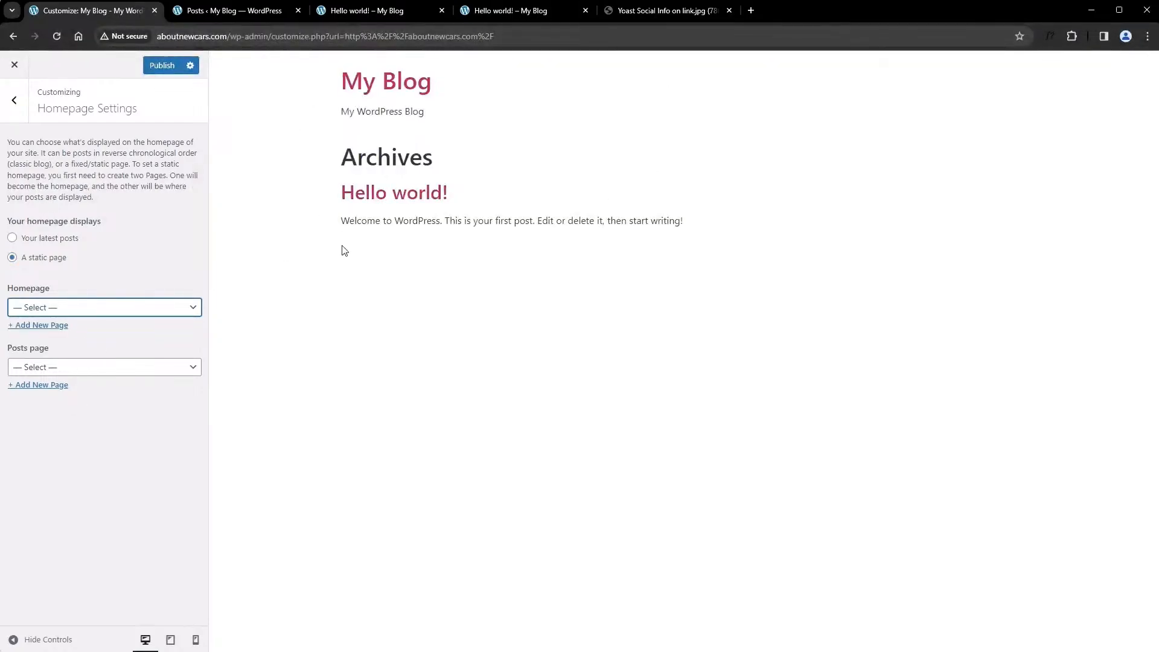
left_click(137, 306)
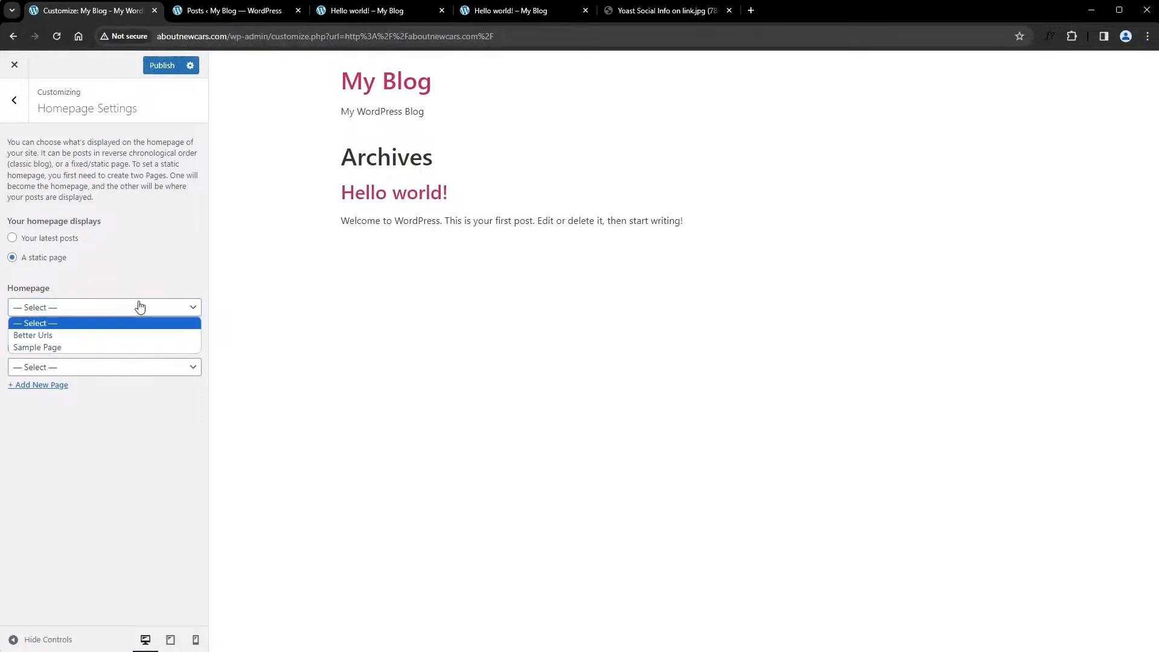
left_click(106, 335)
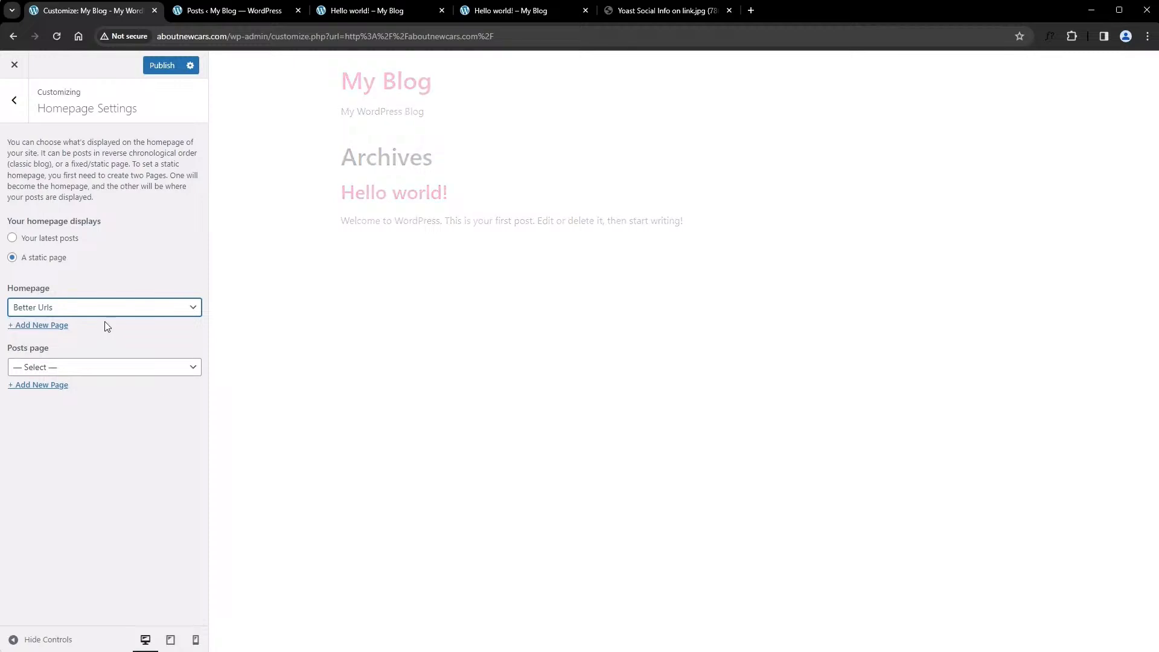
left_click(162, 66)
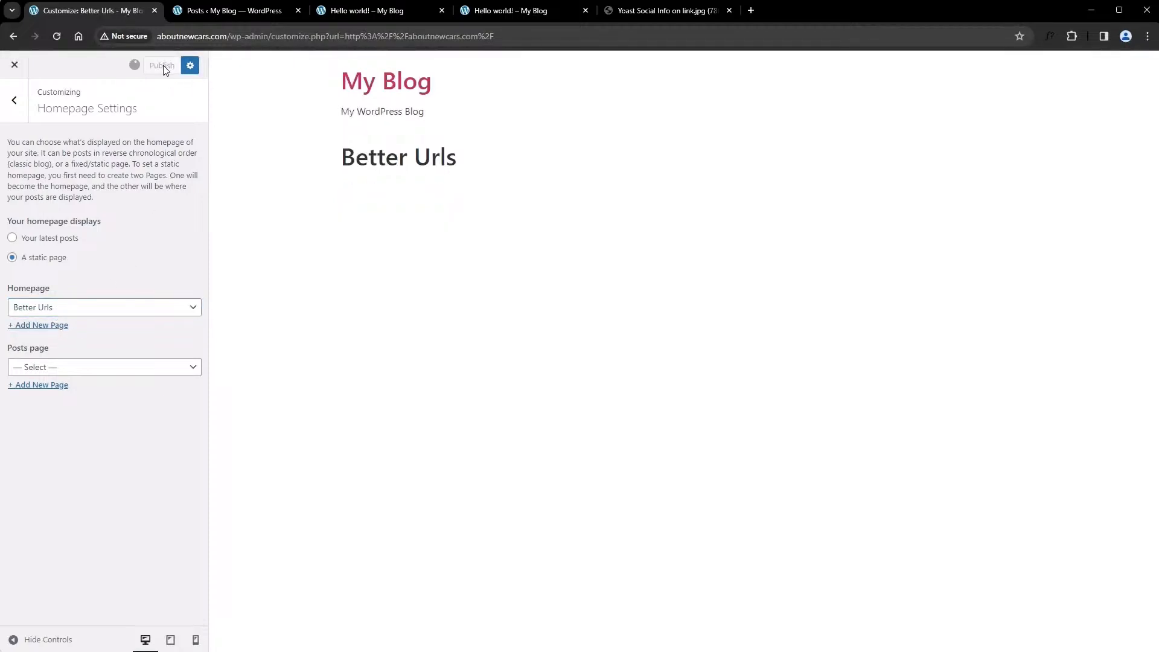
left_click(14, 67)
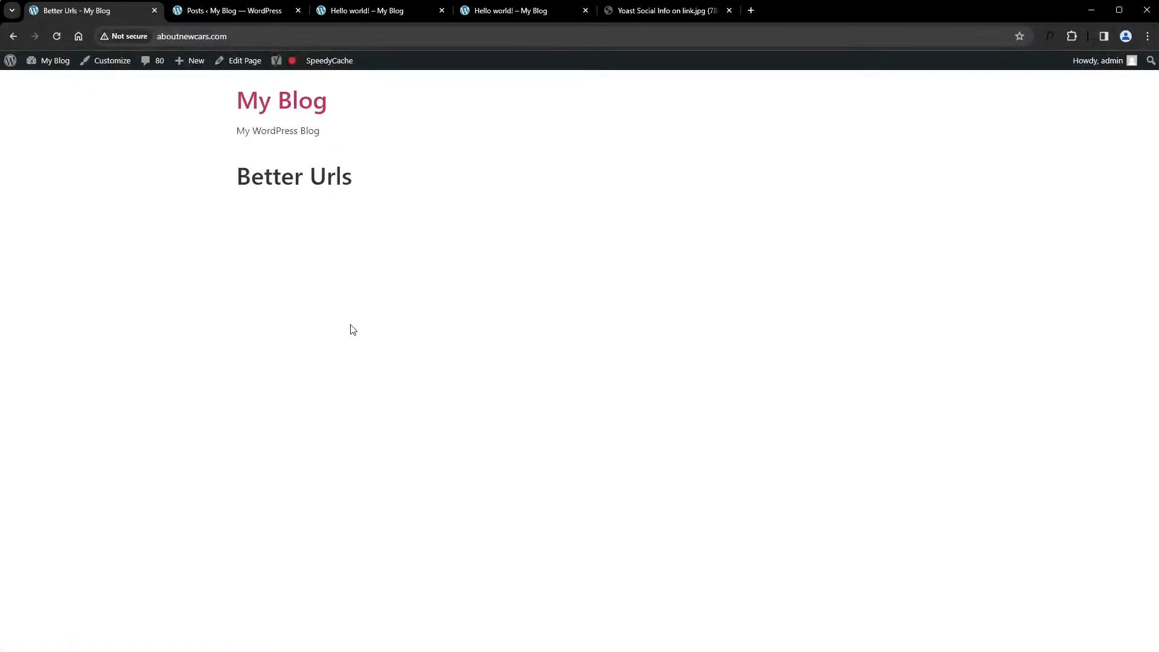
Return to the WordPress dashboard and look over its widgets, including Site Health, Activity and the Yoast SEO overview
left_click(54, 69)
scroll(441, 465, "down", 10)
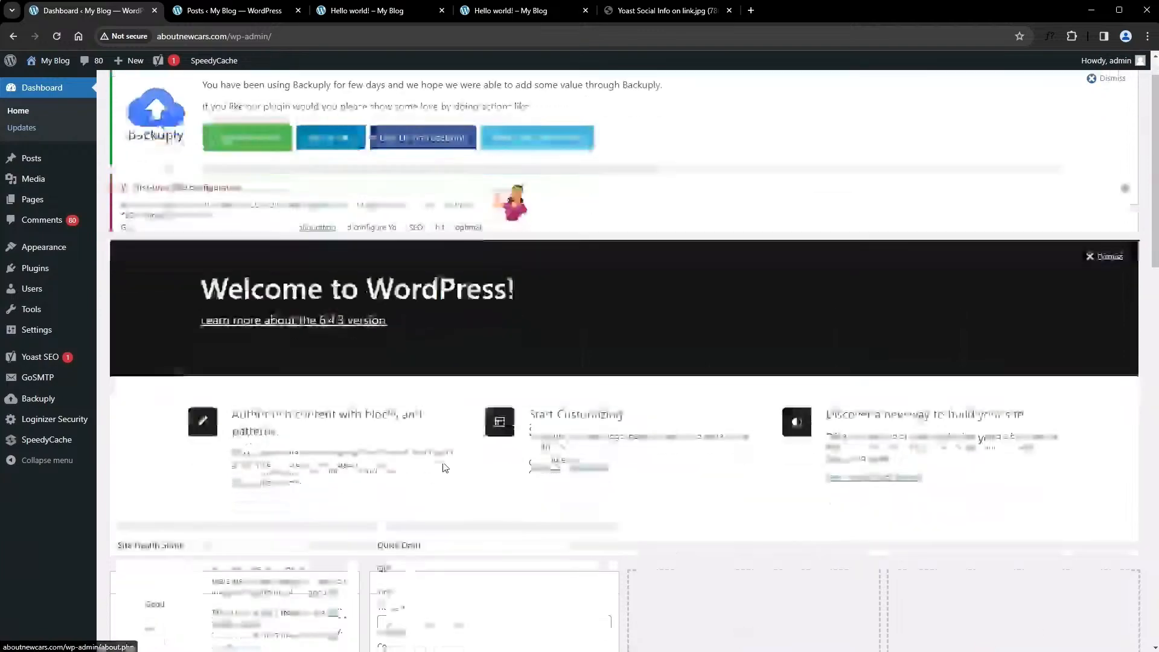
scroll(444, 451, "down", 6)
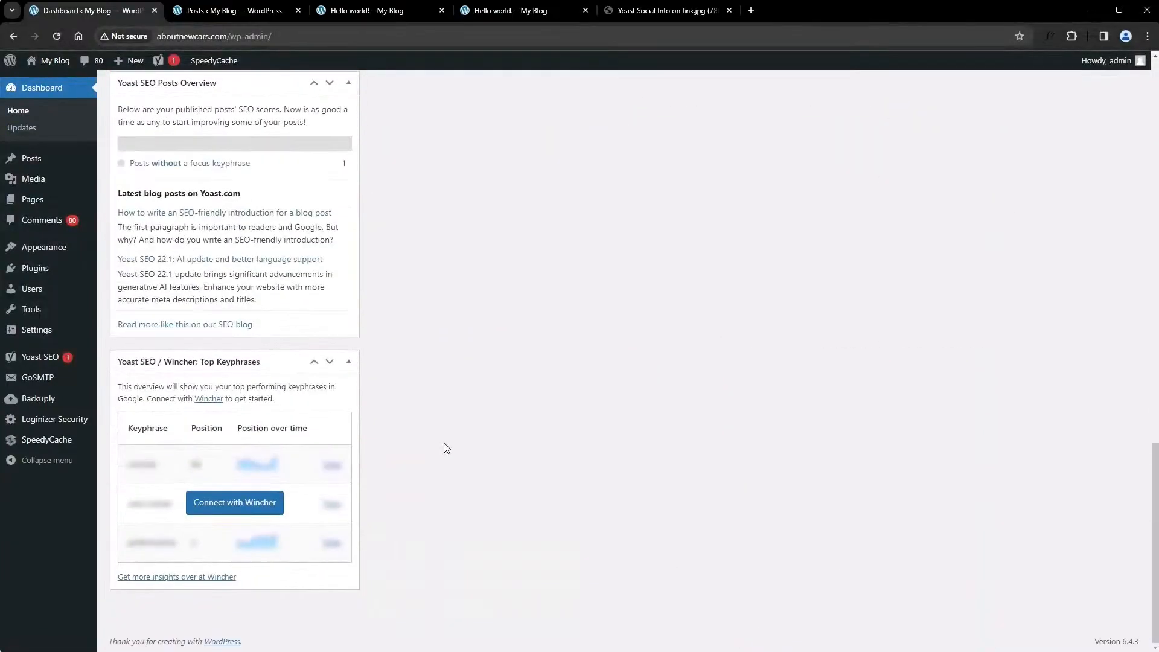
scroll(443, 443, "up", 12)
scroll(444, 443, "up", 5)
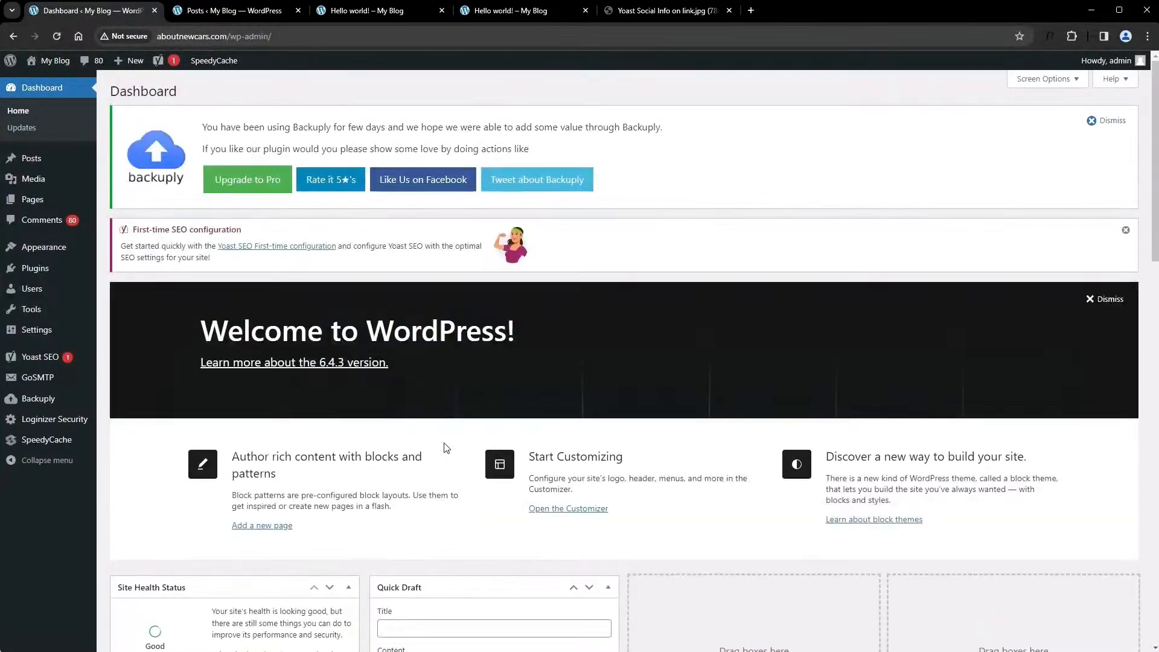
scroll(445, 443, "down", 15)
scroll(445, 447, "up", 15)
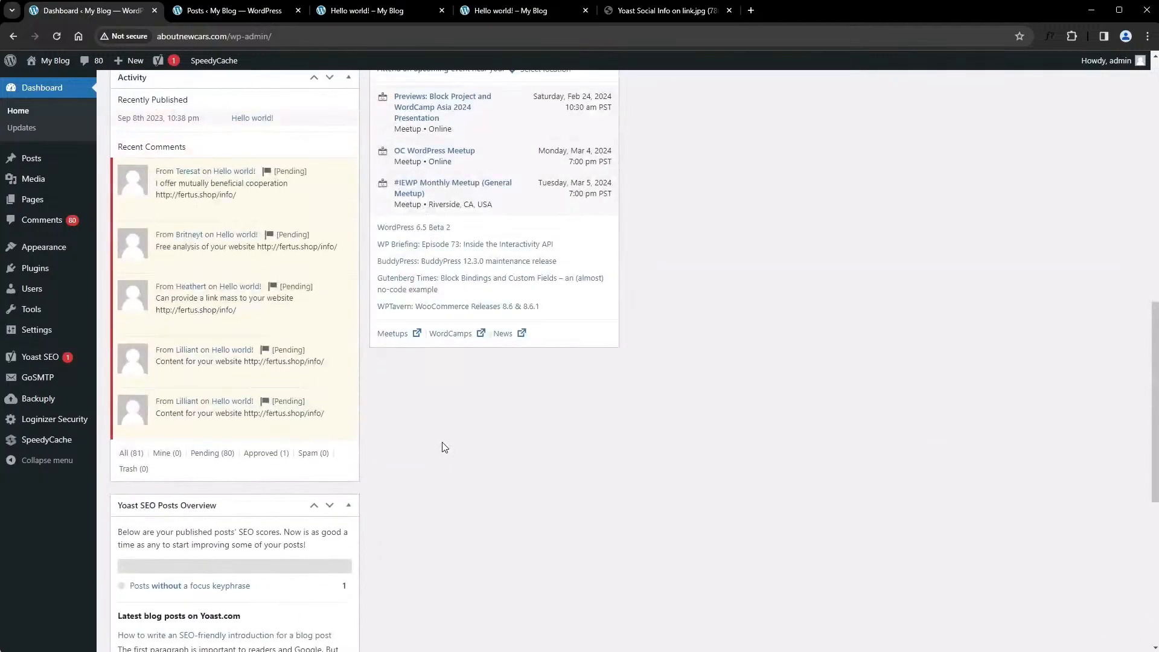
scroll(444, 446, "down", 15)
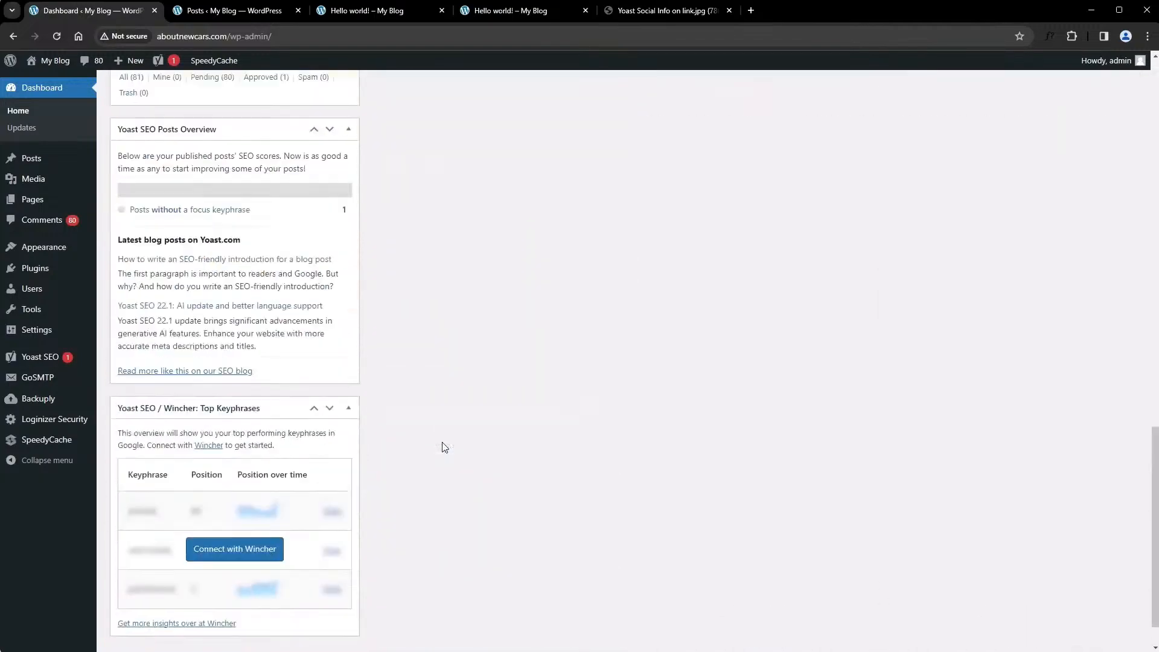
scroll(444, 447, "up", 15)
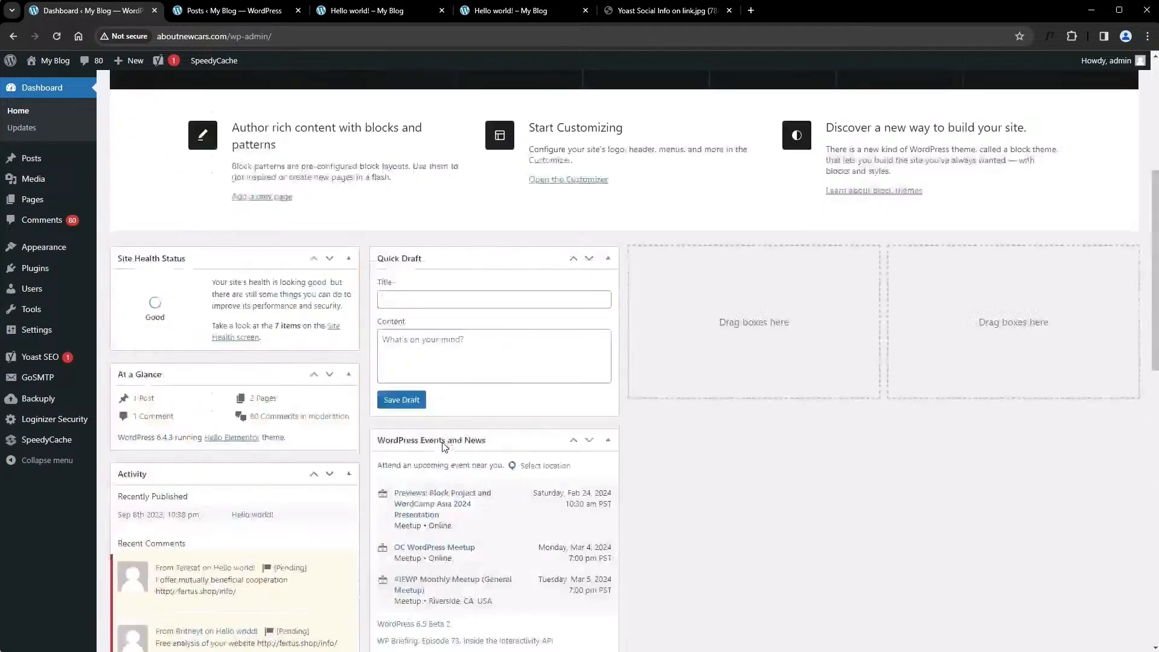